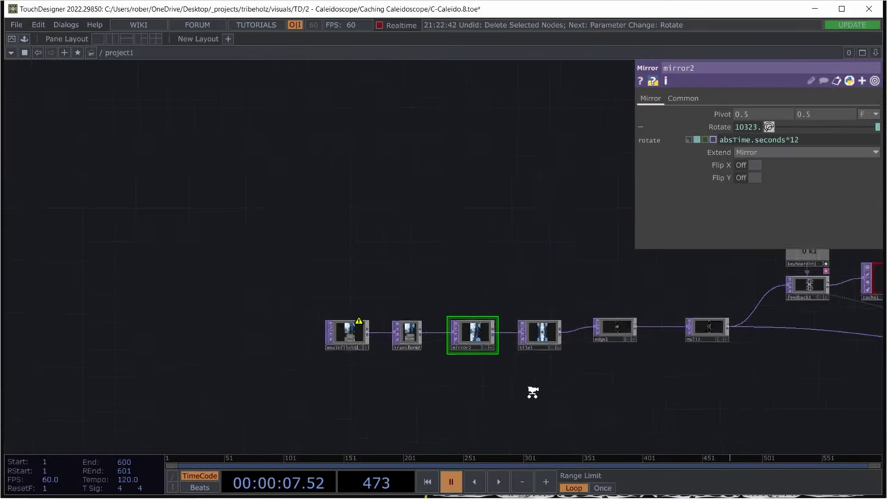
# Step: Look over the existing operator chain from the moviefilein1 source through the feedback and cache loop to moviefileout1
pyautogui.scroll(-2, 533, 393)
pyautogui.moveTo(580, 397); pyautogui.dragTo(513, 385)
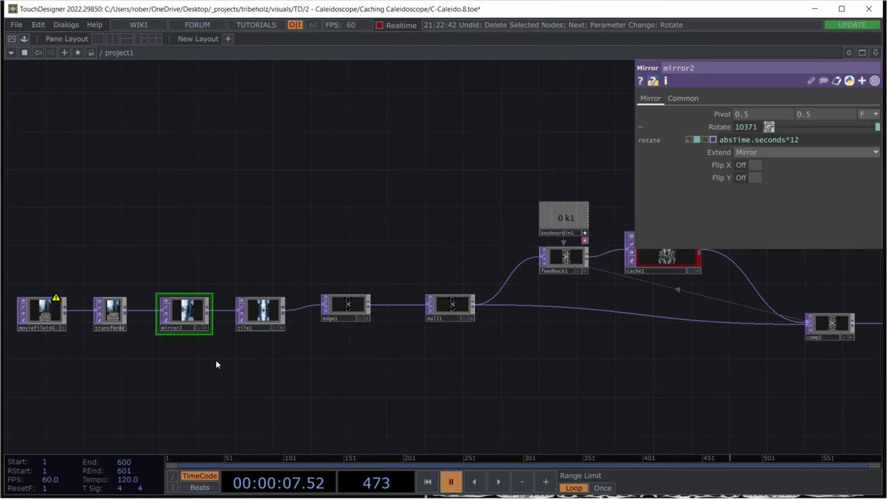
pyautogui.moveTo(179, 370); pyautogui.dragTo(223, 383)
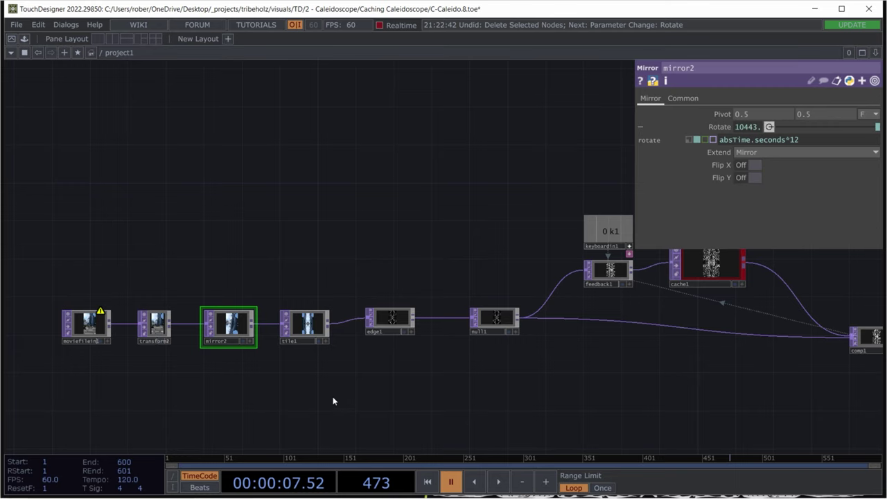
pyautogui.scroll(-2, 276, 393)
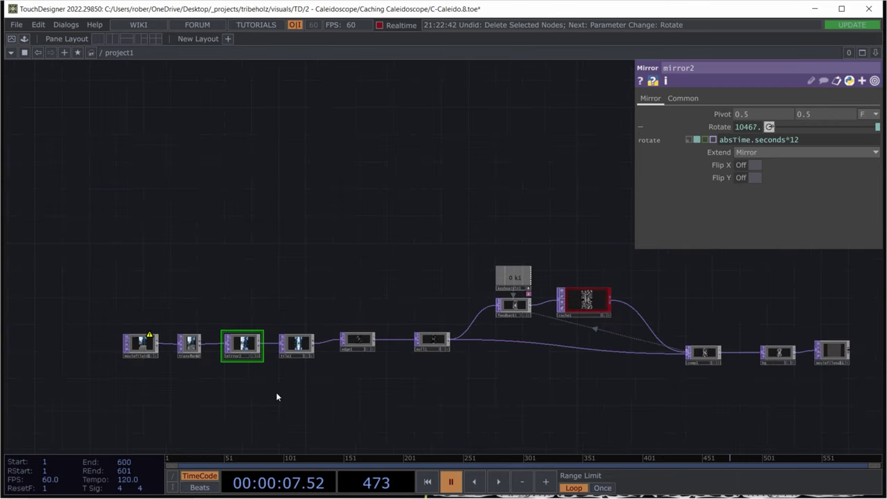
pyautogui.scroll(2, 294, 394)
pyautogui.moveTo(391, 386); pyautogui.dragTo(332, 394)
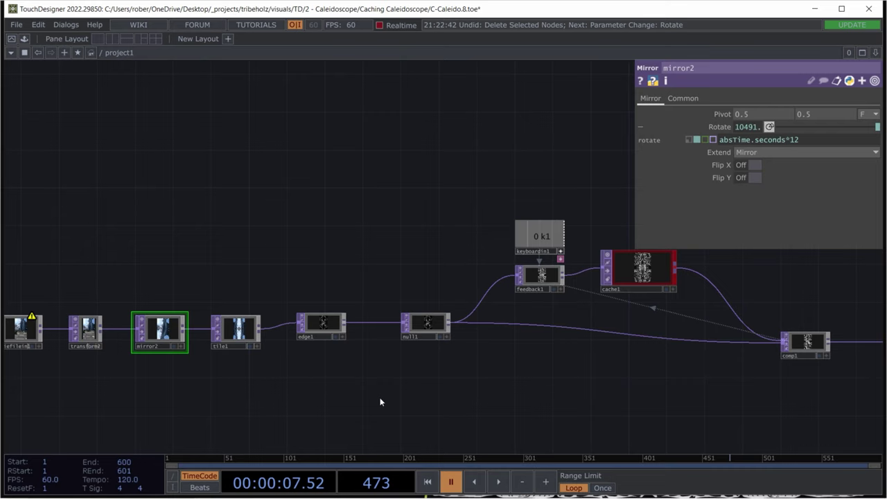
pyautogui.moveTo(396, 386); pyautogui.dragTo(430, 395)
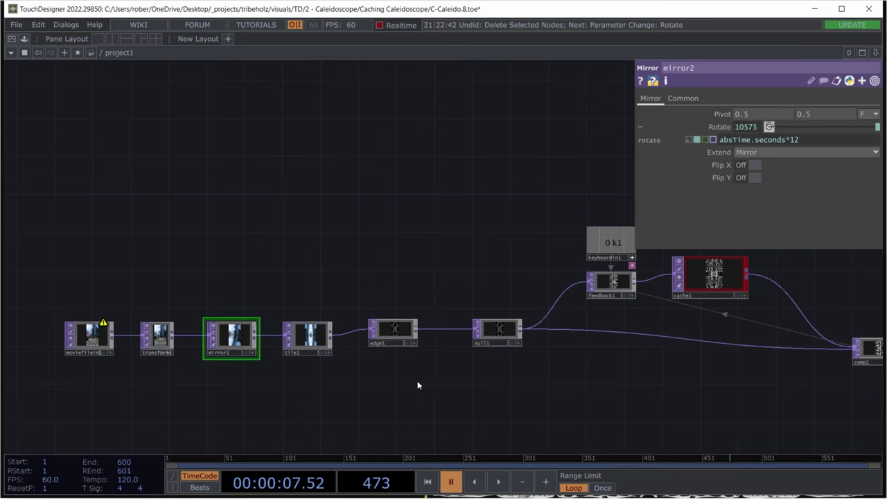
pyautogui.moveTo(425, 380); pyautogui.dragTo(312, 380)
pyautogui.moveTo(461, 392)
pyautogui.mouseDown()
pyautogui.moveTo(377, 392)
pyautogui.moveTo(433, 393)
pyautogui.moveTo(393, 393)
pyautogui.mouseUp()
pyautogui.moveTo(530, 397)
pyautogui.mouseDown()
pyautogui.moveTo(409, 395)
pyautogui.moveTo(466, 412)
pyautogui.moveTo(467, 397)
pyautogui.moveTo(426, 406)
pyautogui.moveTo(594, 425)
pyautogui.moveTo(529, 416)
pyautogui.moveTo(554, 376)
pyautogui.mouseUp()
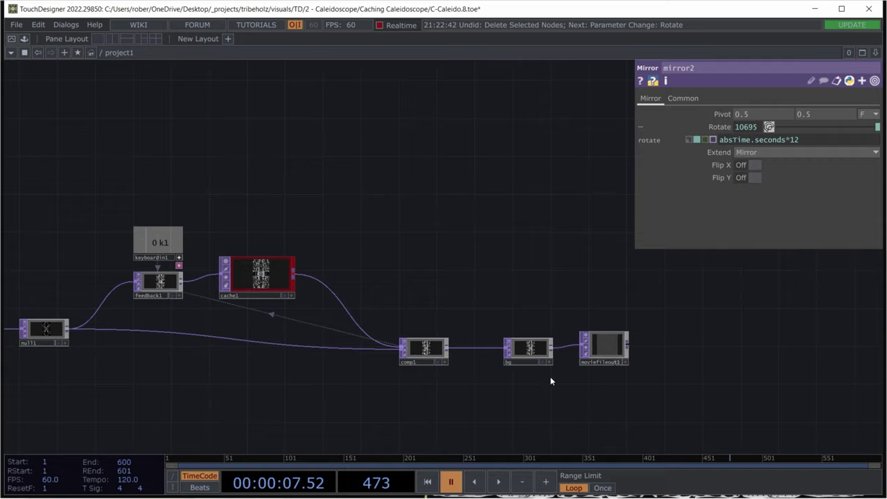
# Step: Preview the bg operator's output behind the network, and turn the background preview off again
pyautogui.scroll(3, 545, 372)
pyautogui.click(540, 357)
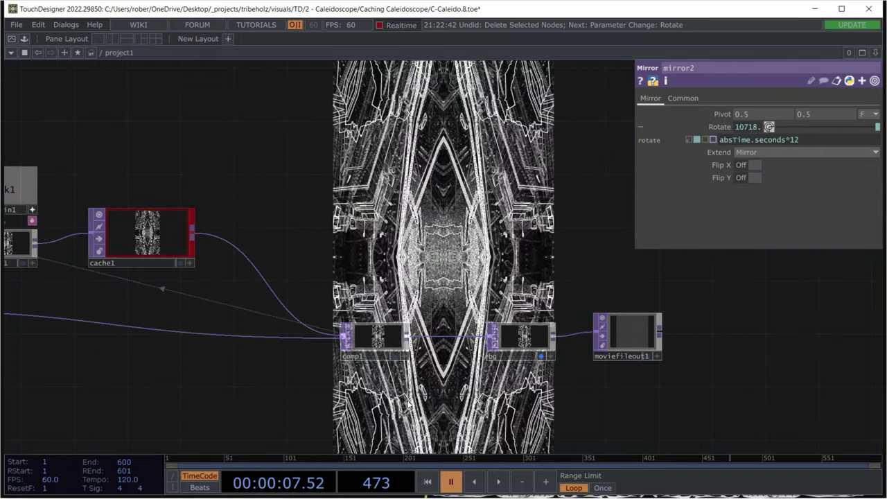
pyautogui.moveTo(398, 419); pyautogui.dragTo(527, 416)
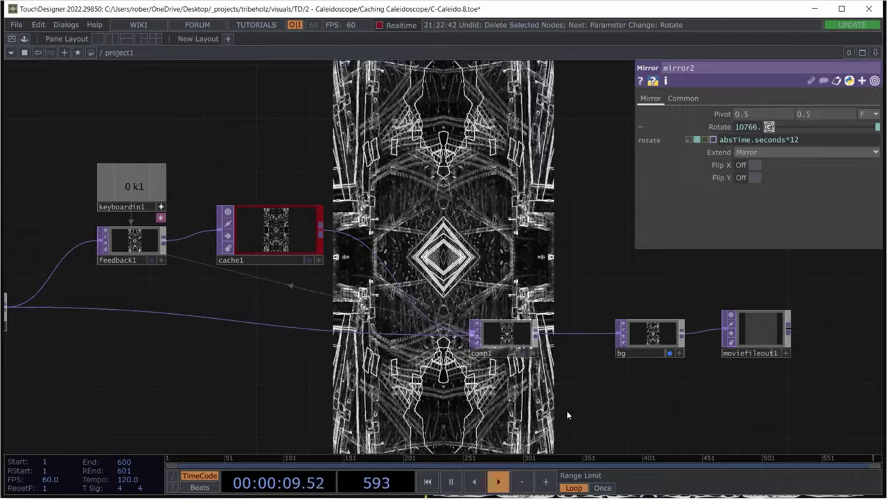
pyautogui.click(671, 355)
# Step: Examine the source section of the chain: moviefilein1, transform2, mirror2, tile1, edge1 and null1
pyautogui.moveTo(297, 410); pyautogui.dragTo(761, 407)
pyautogui.moveTo(292, 392); pyautogui.dragTo(487, 387)
pyautogui.moveTo(258, 376); pyautogui.dragTo(368, 385)
pyautogui.scroll(2, 370, 385)
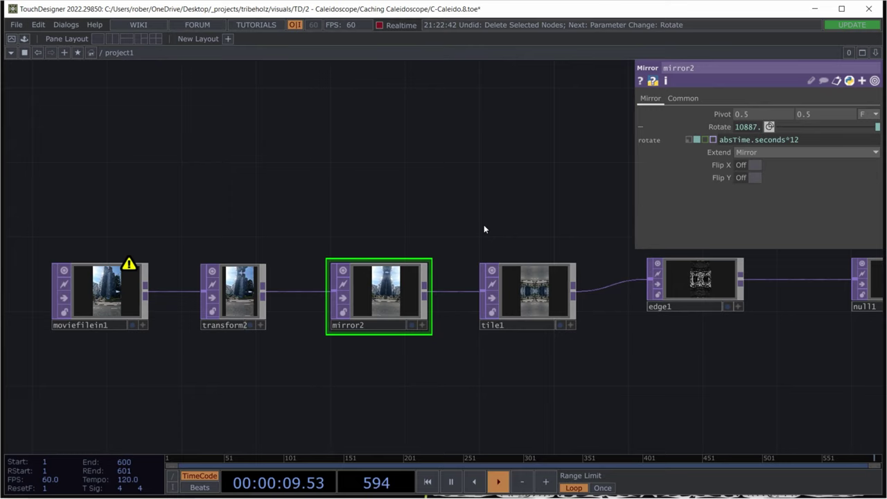
pyautogui.moveTo(663, 383); pyautogui.dragTo(434, 386)
pyautogui.moveTo(563, 386); pyautogui.dragTo(433, 386)
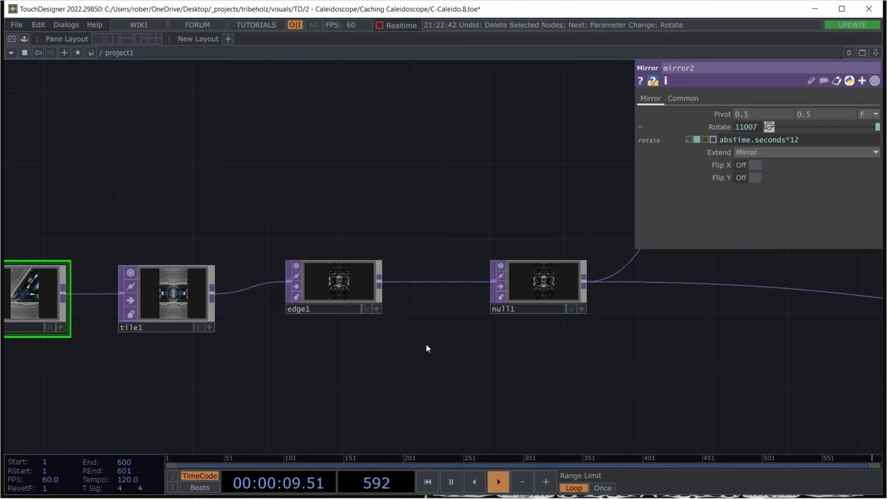
pyautogui.moveTo(351, 350); pyautogui.dragTo(310, 357)
pyautogui.scroll(2, 329, 352)
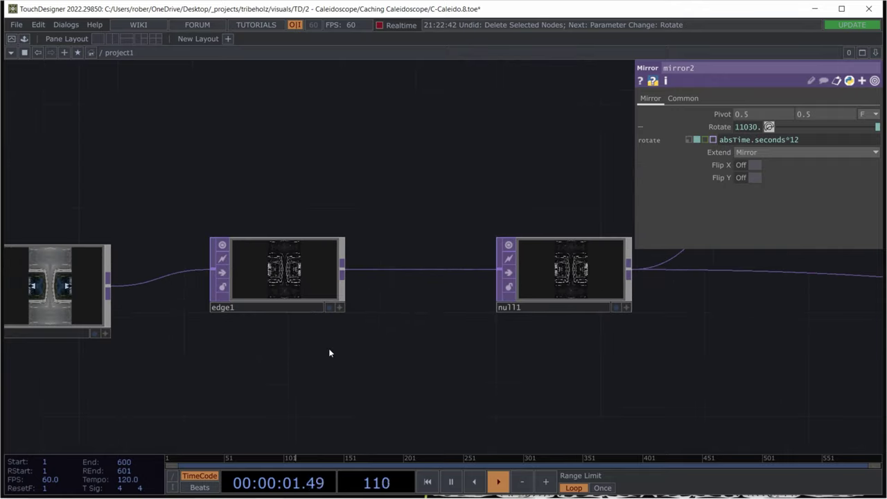
pyautogui.scroll(-2, 328, 350)
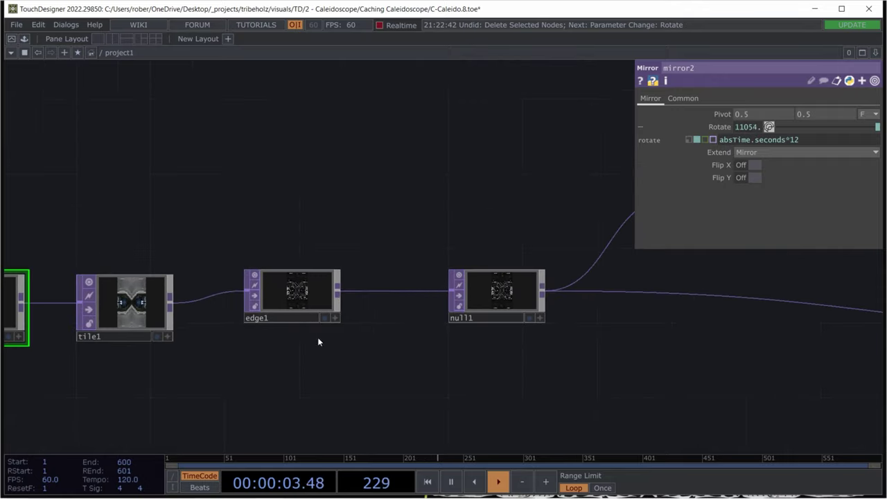
# Step: Examine how null1, keyboardin1, feedback1, cache1 and comp1 are wired into the feedback loop leading to the output
pyautogui.moveTo(317, 340); pyautogui.dragTo(212, 383)
pyautogui.moveTo(594, 395); pyautogui.dragTo(424, 387)
pyautogui.moveTo(348, 378)
pyautogui.mouseDown()
pyautogui.moveTo(471, 392)
pyautogui.moveTo(354, 383)
pyautogui.moveTo(371, 383)
pyautogui.moveTo(348, 397)
pyautogui.moveTo(335, 385)
pyautogui.mouseUp()
pyautogui.scroll(-2, 466, 394)
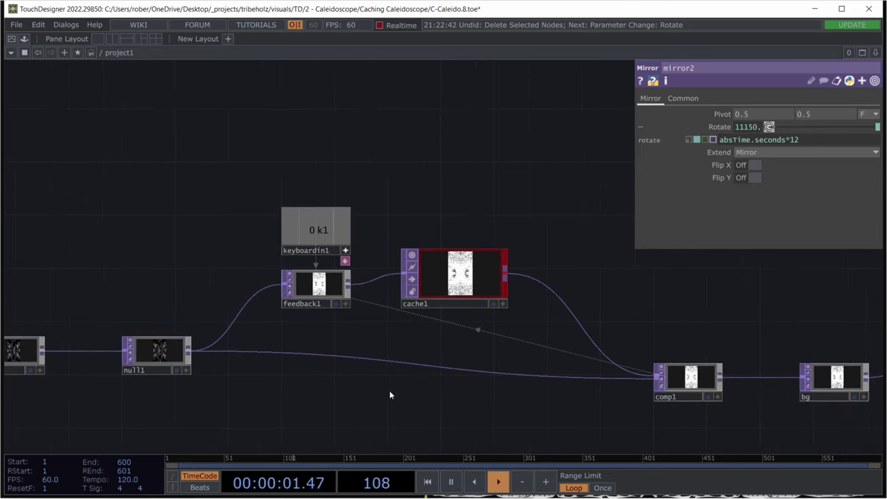
pyautogui.scroll(3, 378, 387)
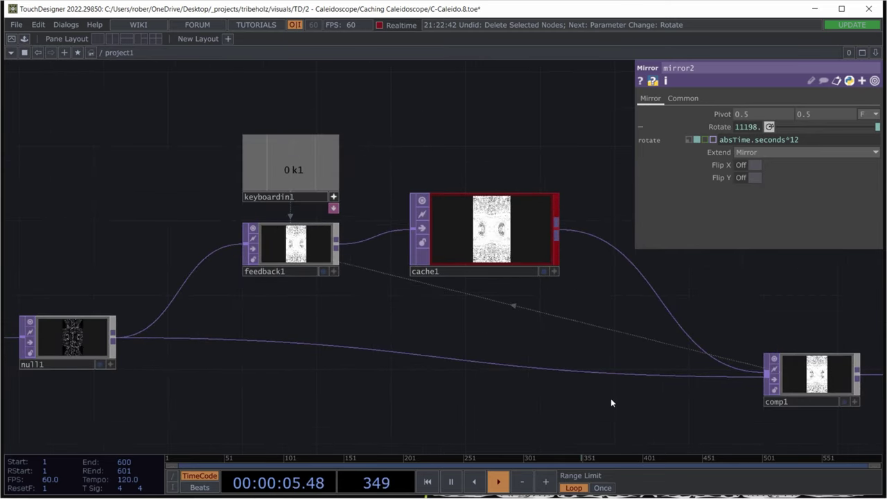
pyautogui.moveTo(612, 402); pyautogui.dragTo(488, 411)
pyautogui.scroll(-2, 487, 411)
pyautogui.moveTo(386, 416); pyautogui.dragTo(502, 407)
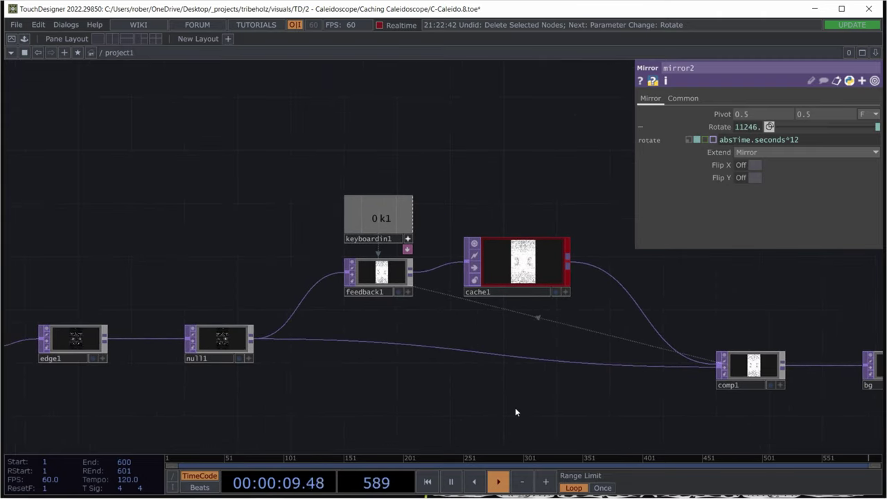
pyautogui.moveTo(414, 386)
pyautogui.mouseDown()
pyautogui.moveTo(376, 379)
pyautogui.moveTo(516, 399)
pyautogui.moveTo(407, 385)
pyautogui.mouseUp()
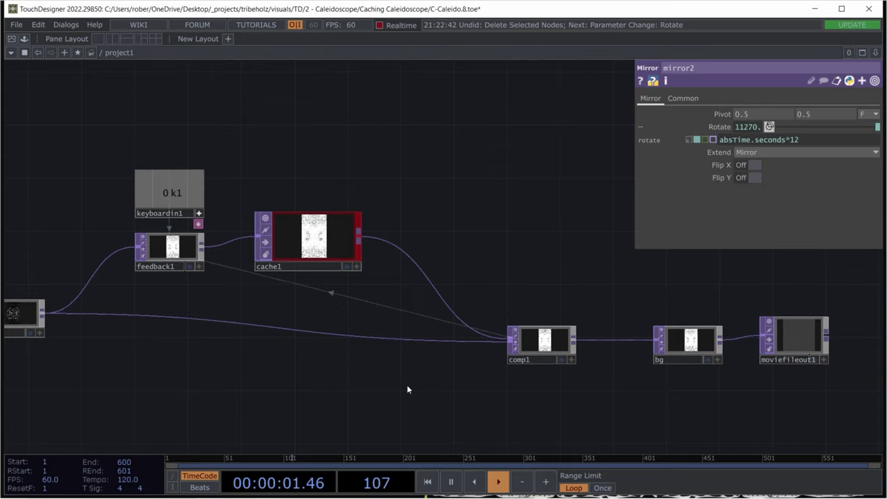
pyautogui.moveTo(495, 382); pyautogui.dragTo(621, 385)
pyautogui.moveTo(341, 359); pyautogui.dragTo(394, 363)
# Step: Delete all operators in the project1 network
pyautogui.scroll(-3, 393, 363)
pyautogui.scroll(-2, 394, 362)
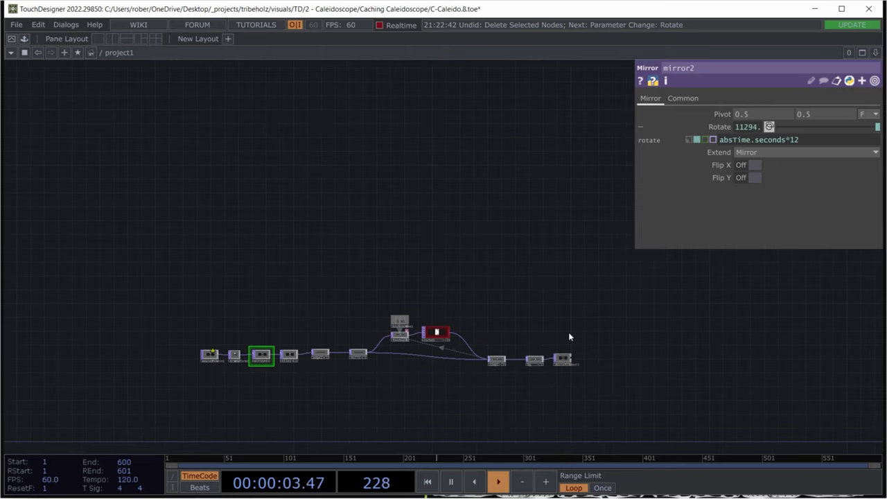
pyautogui.moveTo(521, 338); pyautogui.dragTo(156, 414)
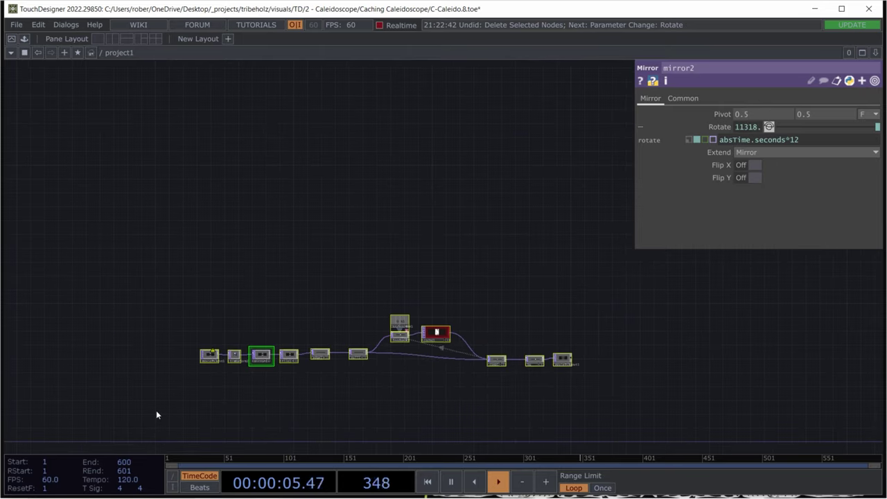
pyautogui.press('Delete')
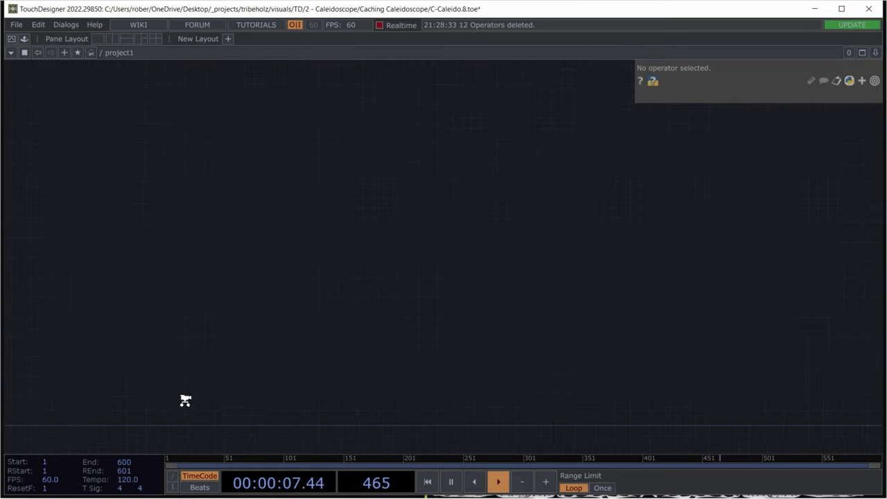
# Step: Add a Movie File In TOP to the empty project1 network
pyautogui.scroll(2, 185, 401)
pyautogui.moveTo(192, 365); pyautogui.dragTo(196, 325)
pyautogui.moveTo(197, 360); pyautogui.dragTo(197, 336)
pyautogui.scroll(4, 182, 359)
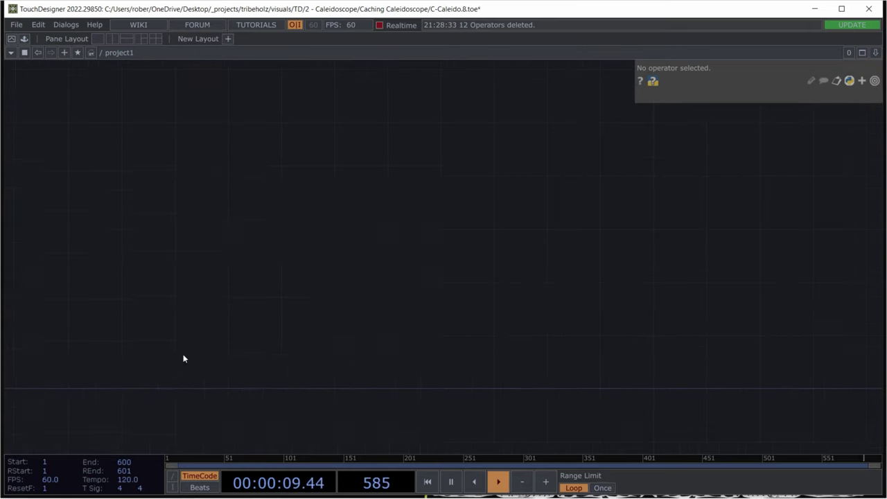
pyautogui.press('Tab')
pyautogui.click(107, 452)
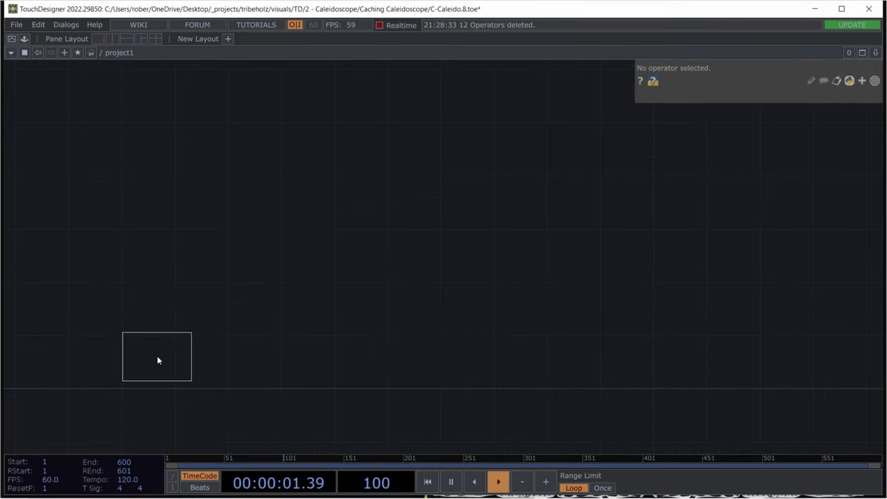
pyautogui.click(157, 358)
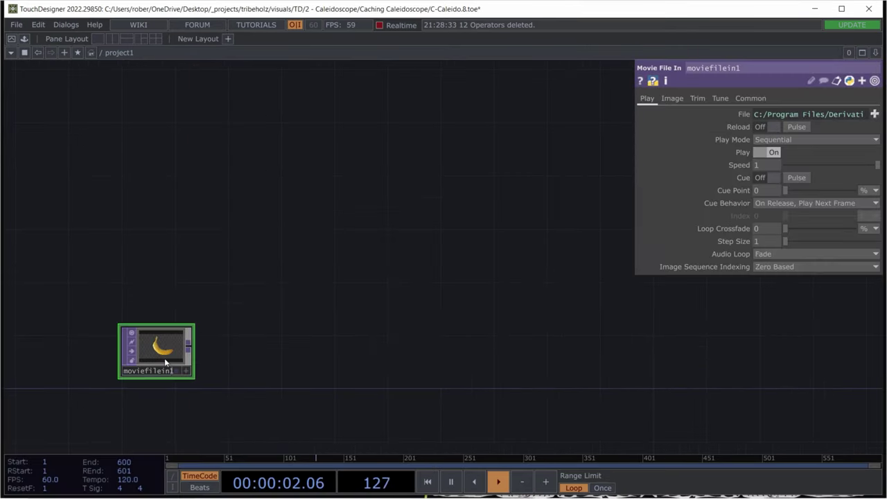
# Step: Load example.MP4 from the TD-Caching Caleidoscope folder into moviefilein1 and shift the operator slightly down
pyautogui.click(875, 114)
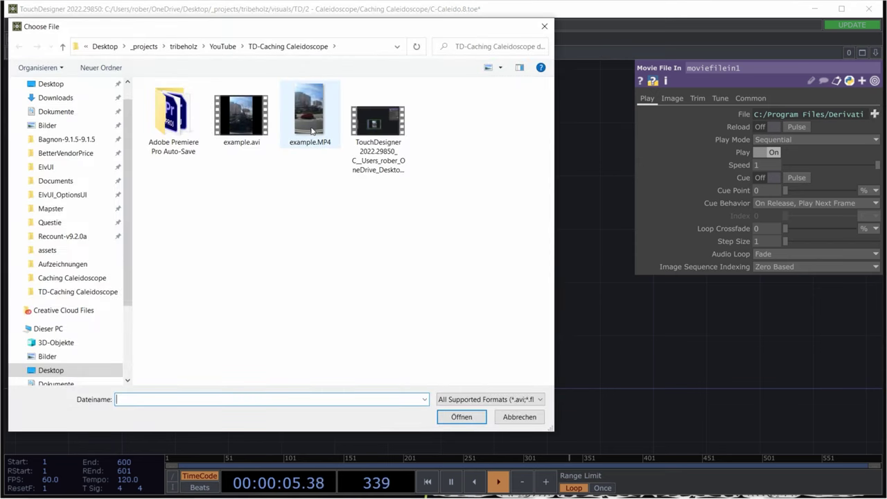
pyautogui.doubleClick(311, 128)
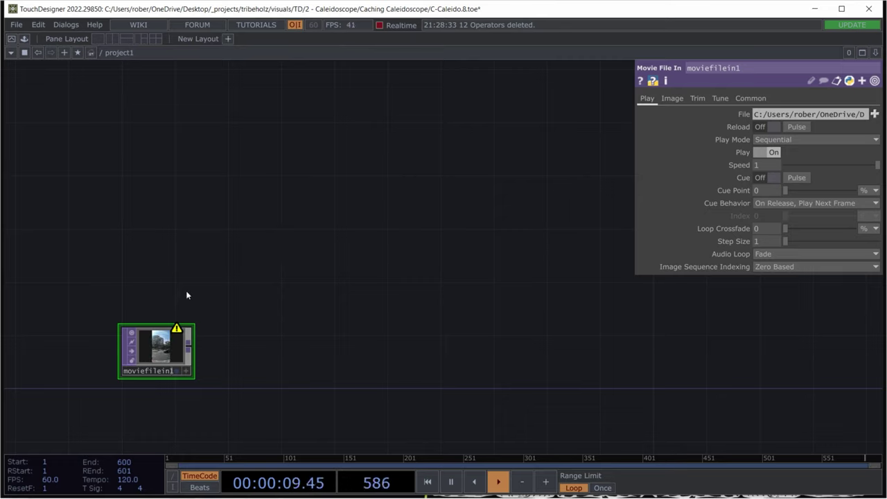
pyautogui.moveTo(173, 351); pyautogui.dragTo(173, 364)
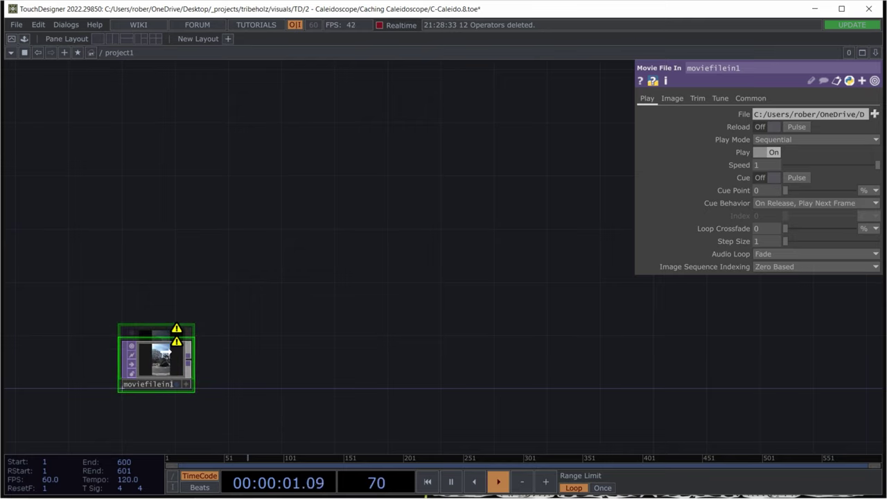
pyautogui.scroll(2, 212, 360)
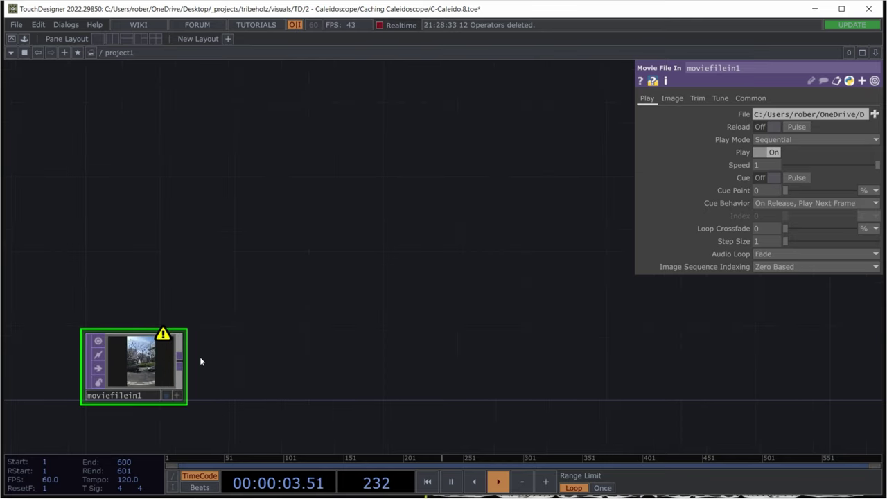
pyautogui.scroll(2, 199, 357)
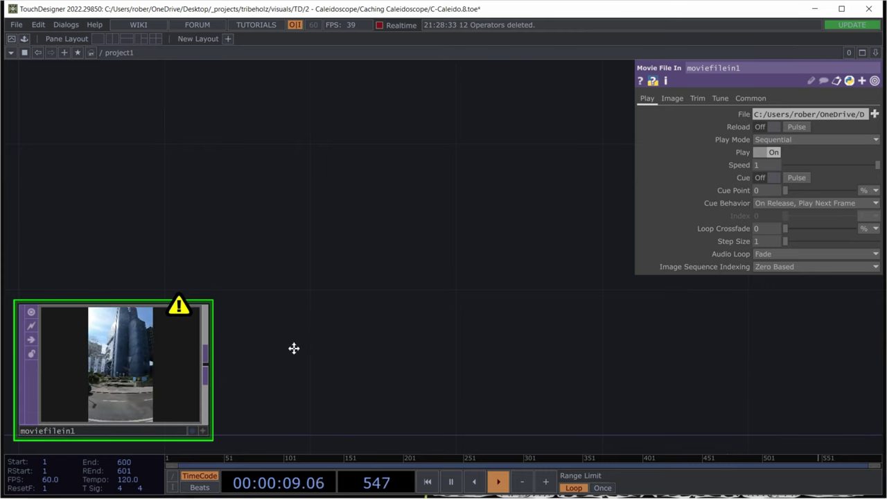
# Step: Add a Transform TOP fed by the output of moviefilein1
pyautogui.scroll(-3, 263, 347)
pyautogui.click(163, 359)
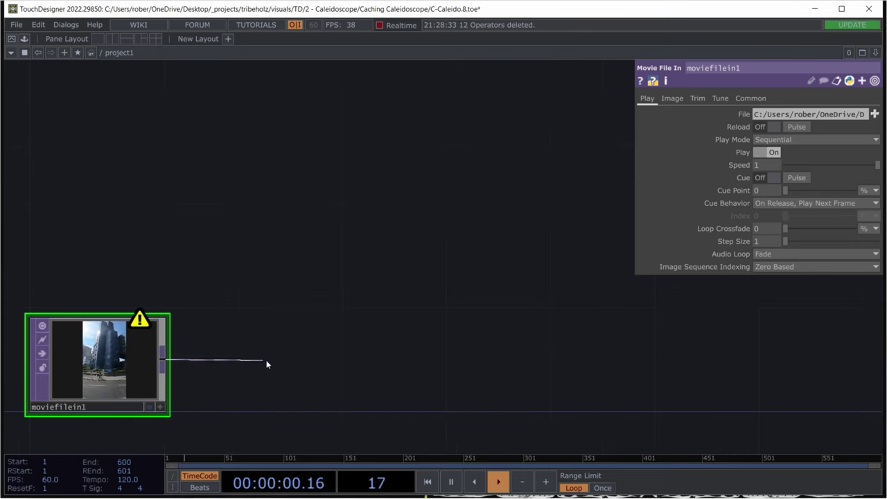
pyautogui.click(266, 360)
pyautogui.write('tran')
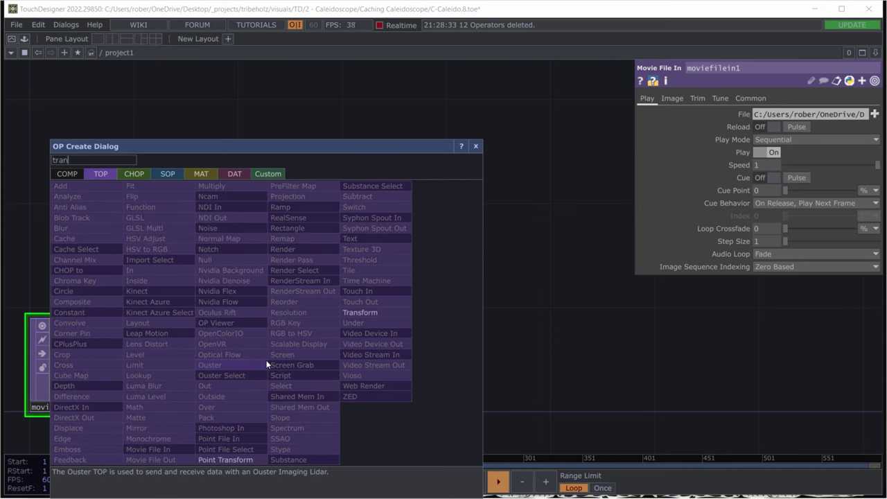
pyautogui.click(363, 313)
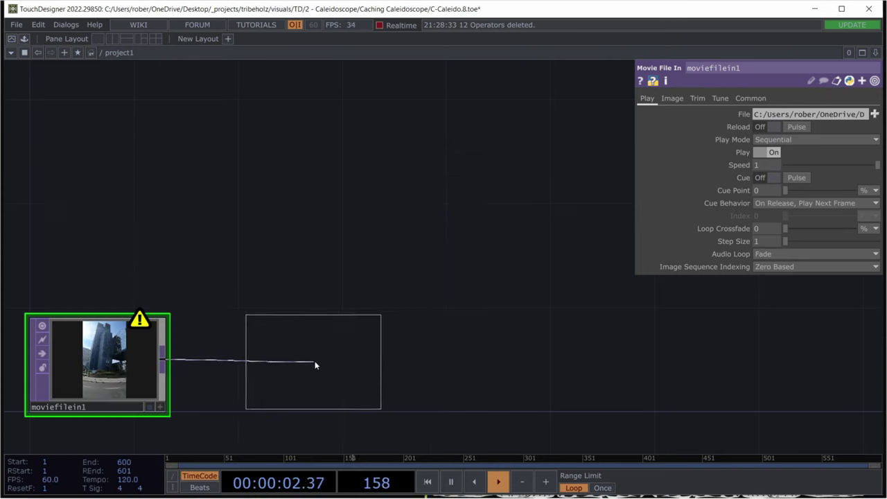
pyautogui.click(330, 361)
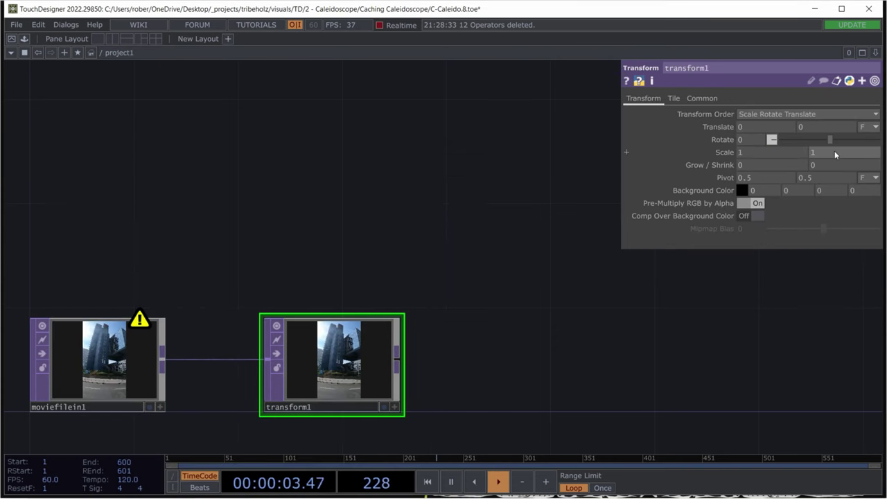
# Step: Set the Transform operator's vertical scale to 0.75
pyautogui.click(877, 153)
pyautogui.write('0.')
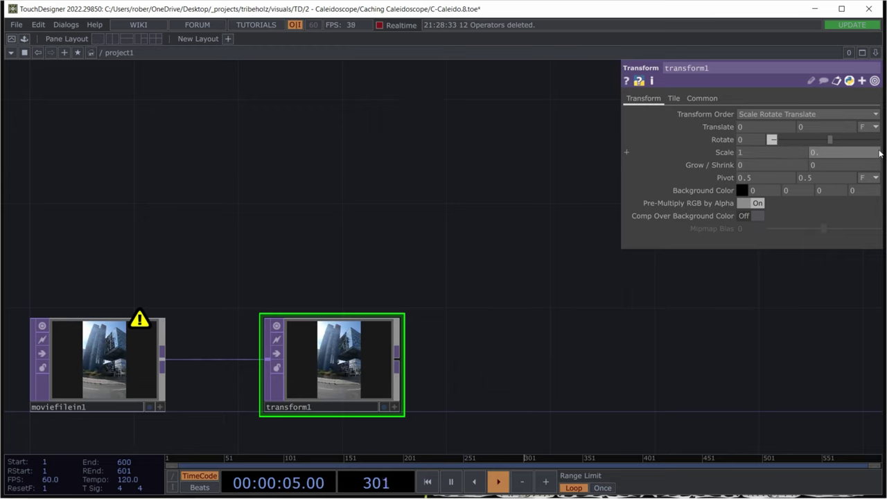
pyautogui.write('75')
pyautogui.press('Return')
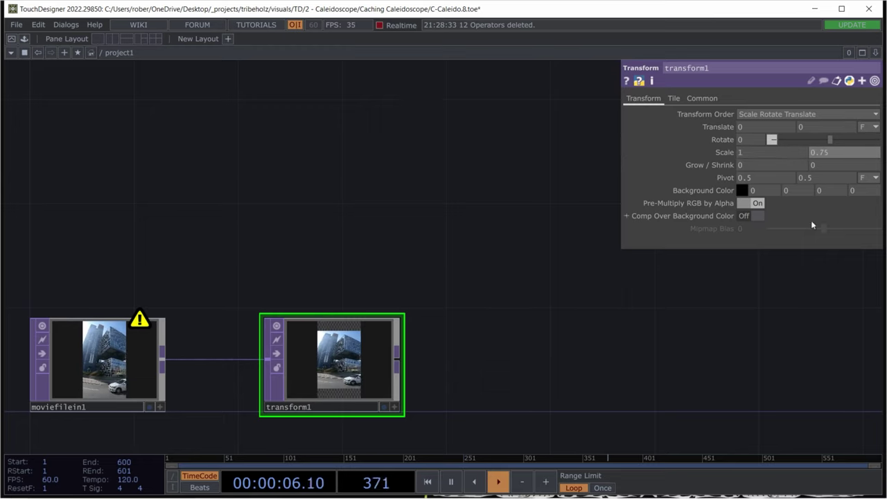
pyautogui.scroll(3, 357, 371)
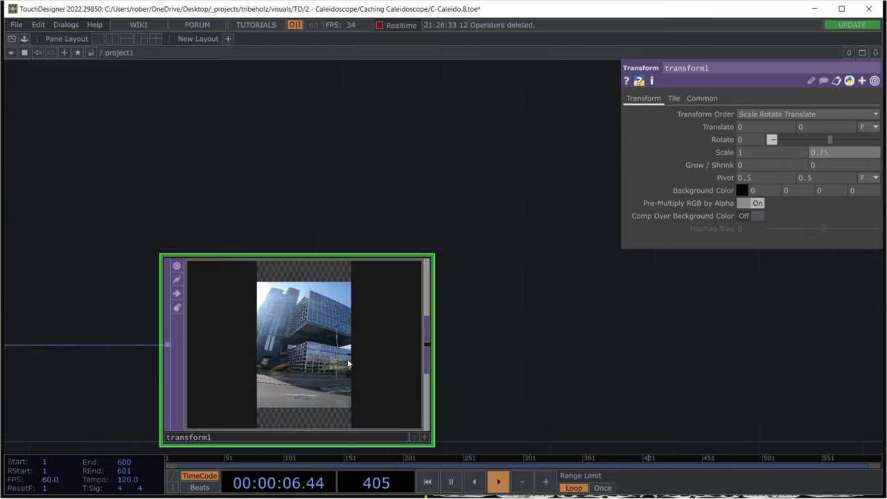
# Step: Set the Transform operator's tile extend mode to Mirror
pyautogui.click(676, 98)
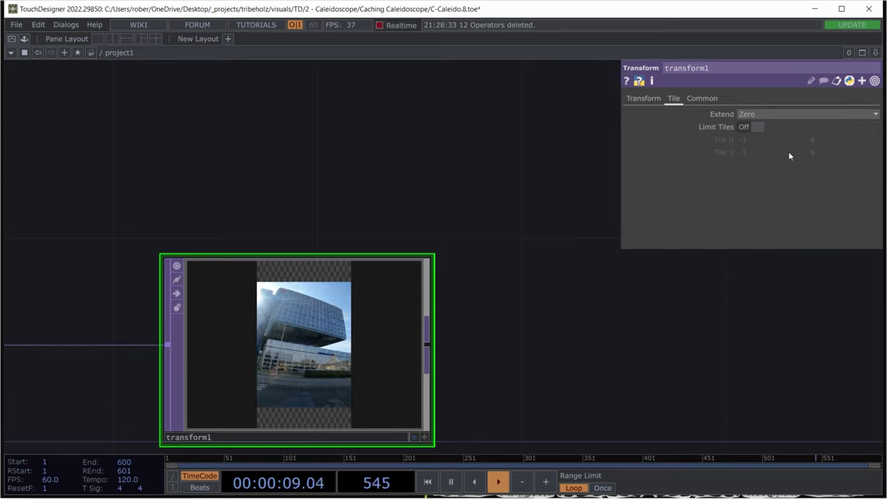
pyautogui.click(780, 115)
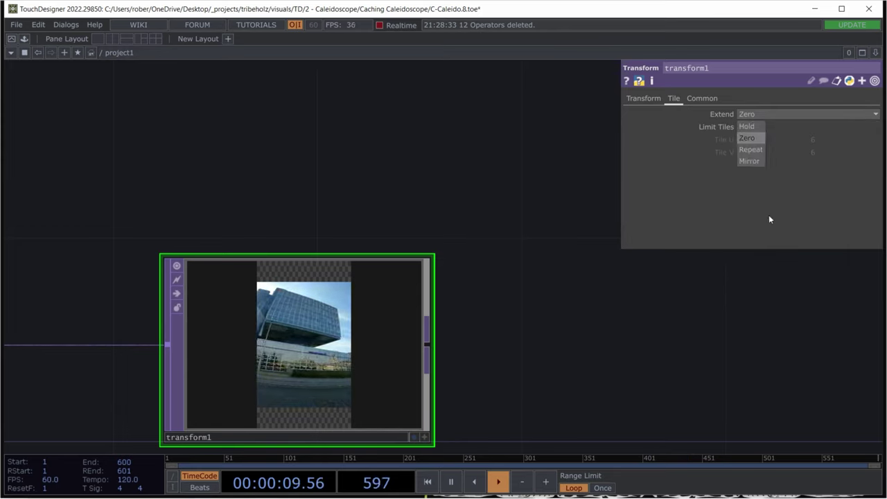
pyautogui.click(755, 163)
# Step: Add a Mirror TOP fed by the output of transform1
pyautogui.scroll(-5, 372, 363)
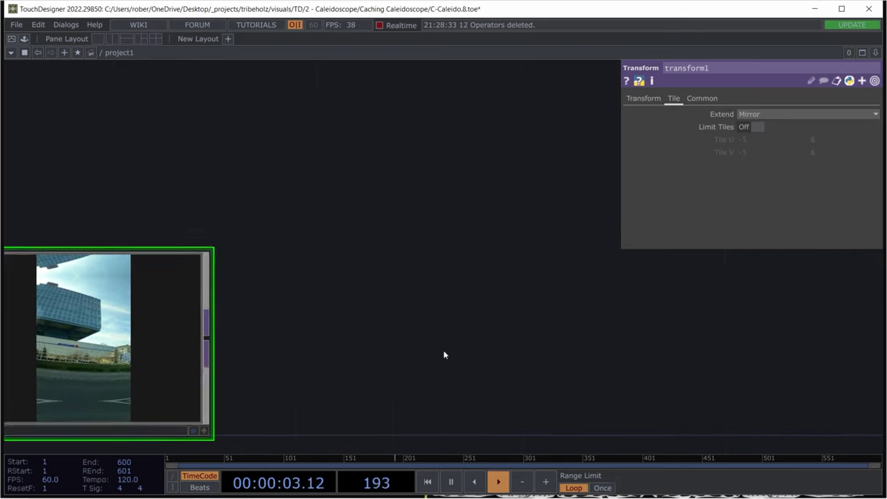
pyautogui.scroll(3, 388, 350)
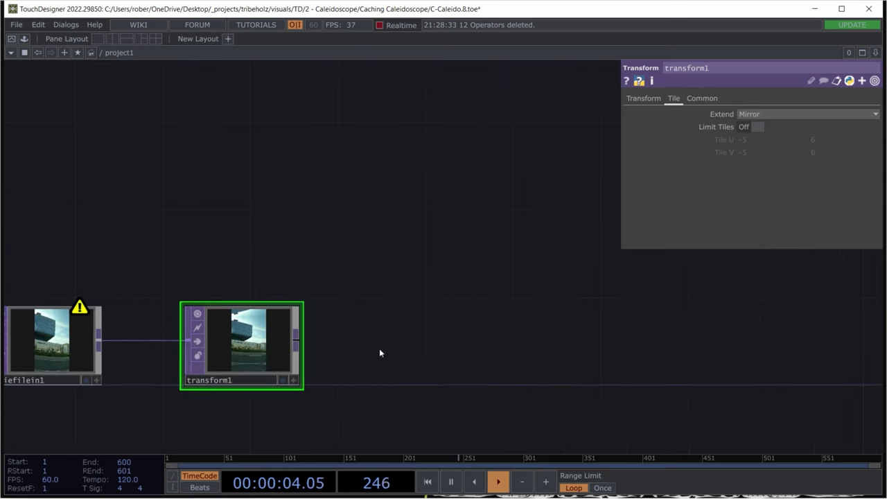
pyautogui.click(297, 339)
pyautogui.click(443, 339)
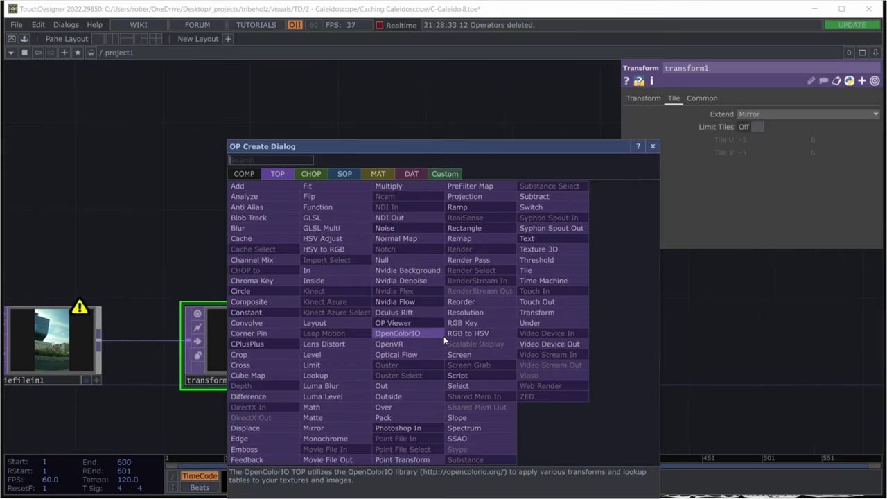
pyautogui.write('mirror')
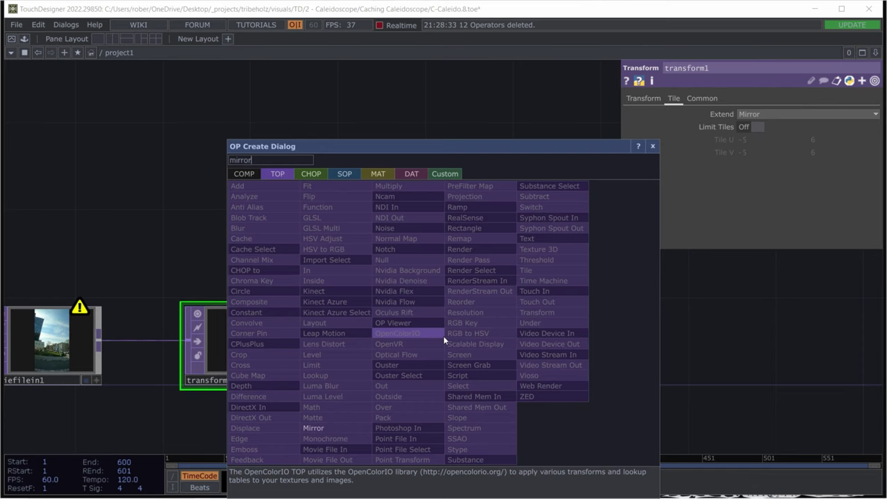
pyautogui.click(334, 429)
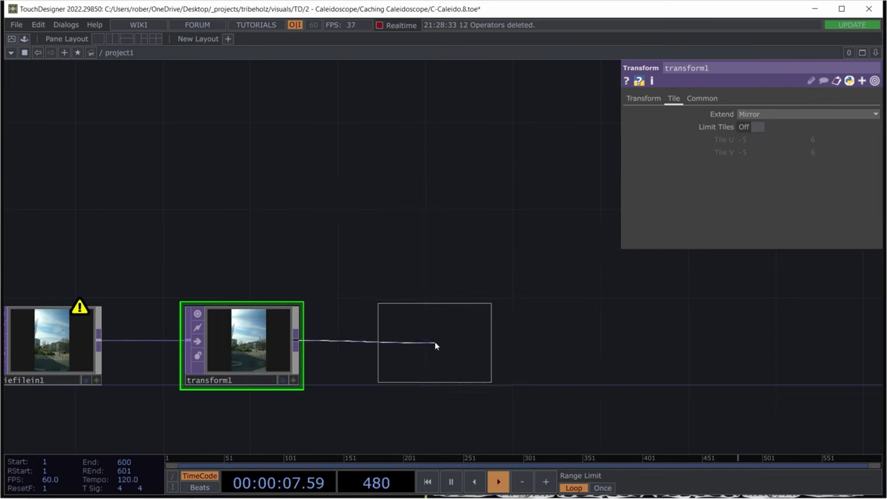
pyautogui.click(435, 344)
# Step: Drive the Mirror operator's Rotate parameter with a time expression in seconds multiplied by 12
pyautogui.moveTo(518, 333); pyautogui.dragTo(331, 331)
pyautogui.moveTo(431, 330); pyautogui.dragTo(337, 328)
pyautogui.scroll(3, 391, 336)
pyautogui.moveTo(551, 271); pyautogui.dragTo(622, 269)
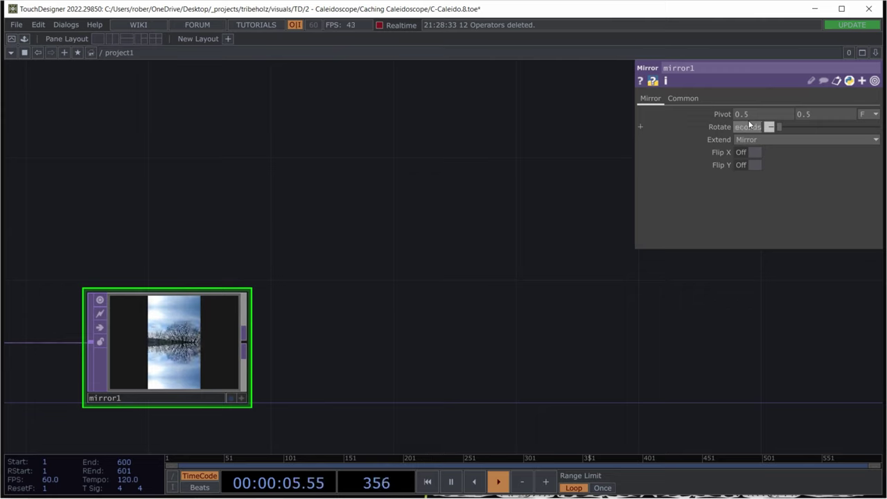
pyautogui.write('*12')
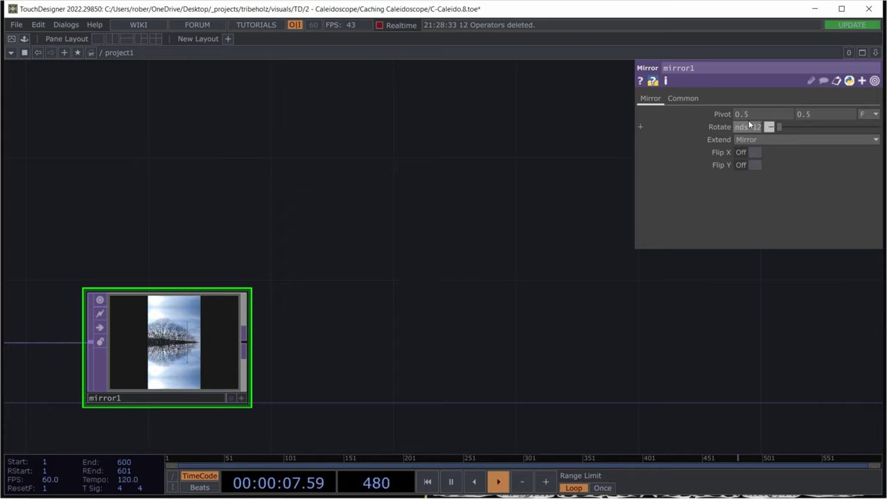
pyautogui.press('Return')
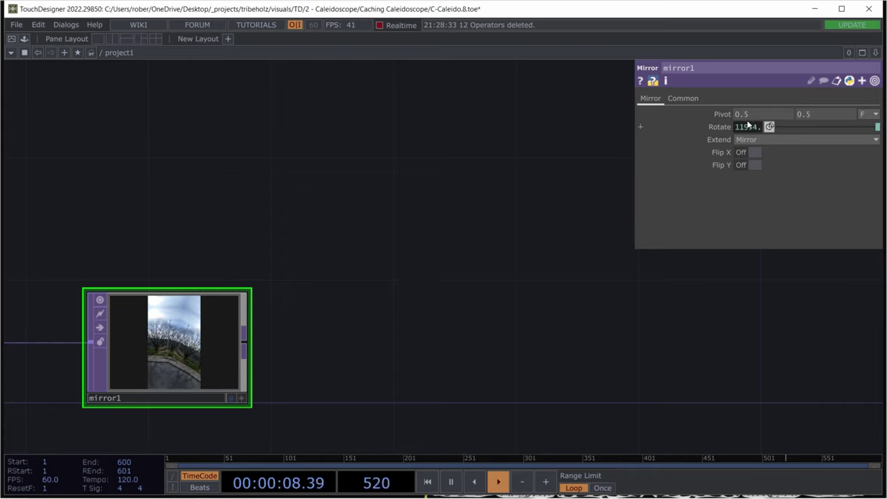
# Step: Add a Tile TOP fed by the output of mirror1
pyautogui.moveTo(438, 305); pyautogui.dragTo(364, 318)
pyautogui.moveTo(216, 320); pyautogui.dragTo(252, 320)
pyautogui.scroll(-4, 274, 325)
pyautogui.scroll(4, 270, 330)
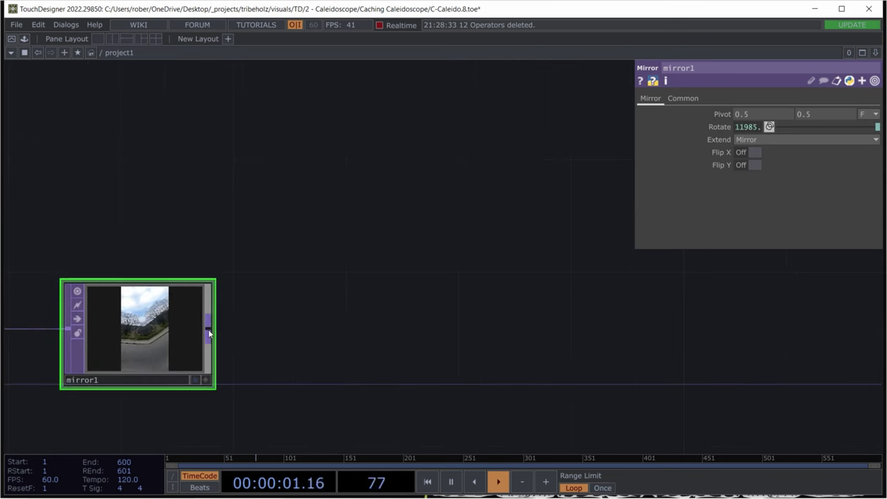
pyautogui.click(210, 327)
pyautogui.click(311, 334)
pyautogui.write('tile')
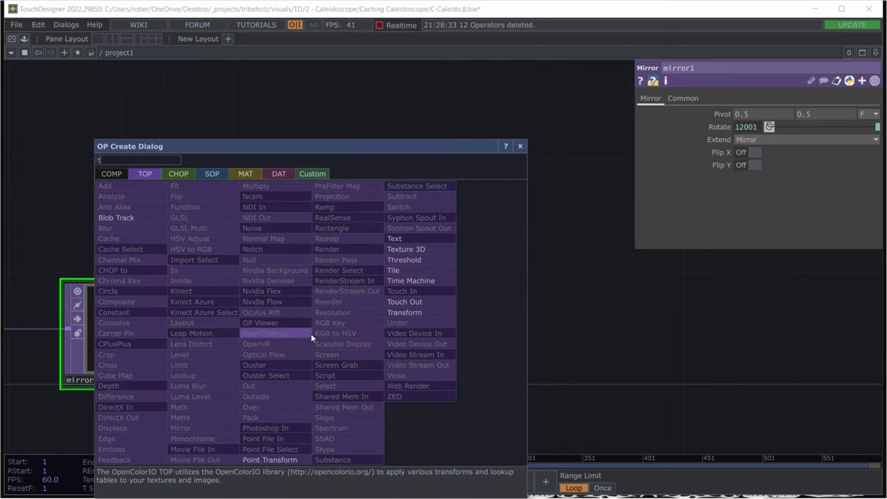
pyautogui.click(409, 271)
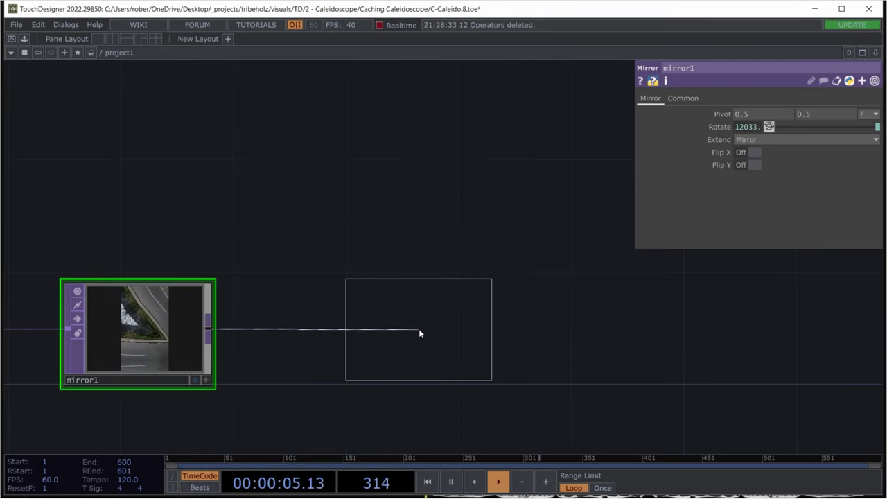
pyautogui.click(417, 329)
# Step: Turn on Reflect X, Reflect Y and Flip X for the Tile operator
pyautogui.moveTo(680, 317); pyautogui.dragTo(476, 324)
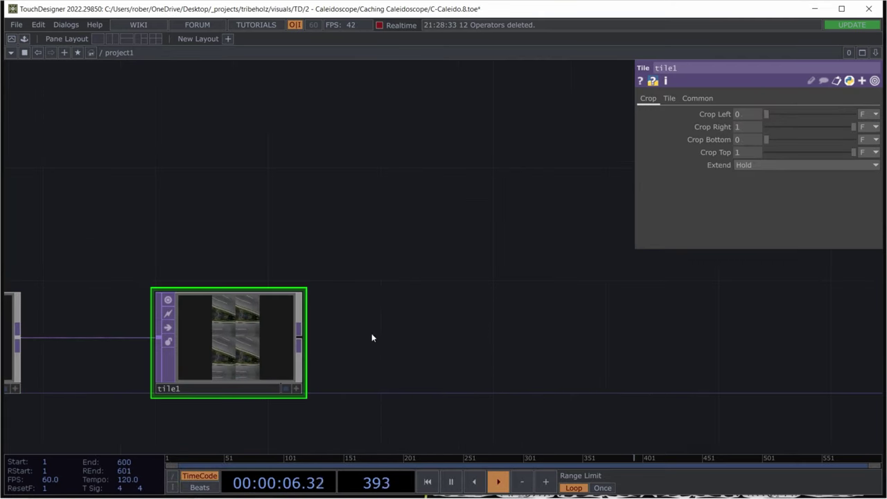
pyautogui.moveTo(336, 337); pyautogui.dragTo(394, 334)
pyautogui.click(667, 99)
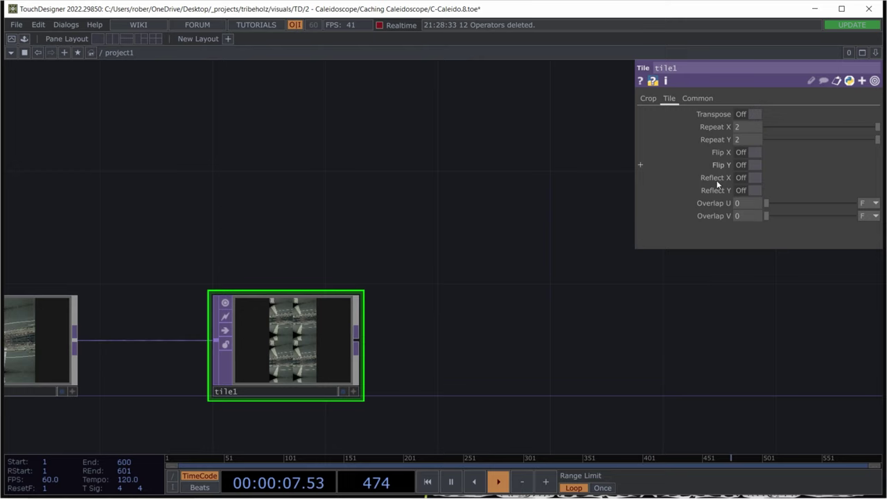
pyautogui.click(756, 190)
pyautogui.click(756, 178)
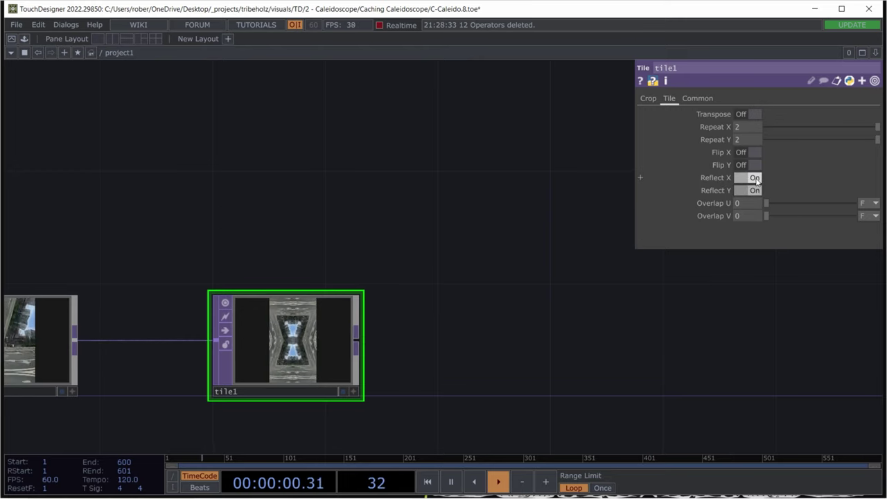
pyautogui.click(754, 152)
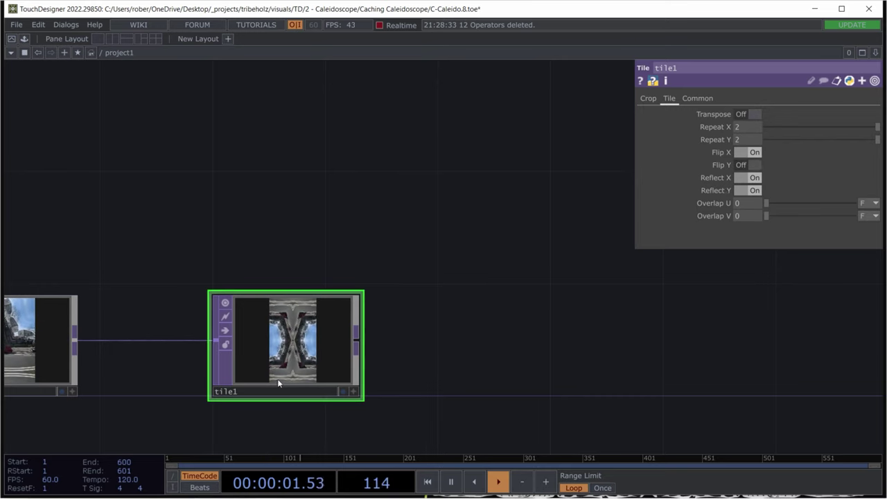
# Step: Set the Tile operator's Crop Top to 0.5
pyautogui.scroll(2, 289, 343)
pyautogui.scroll(1, 288, 343)
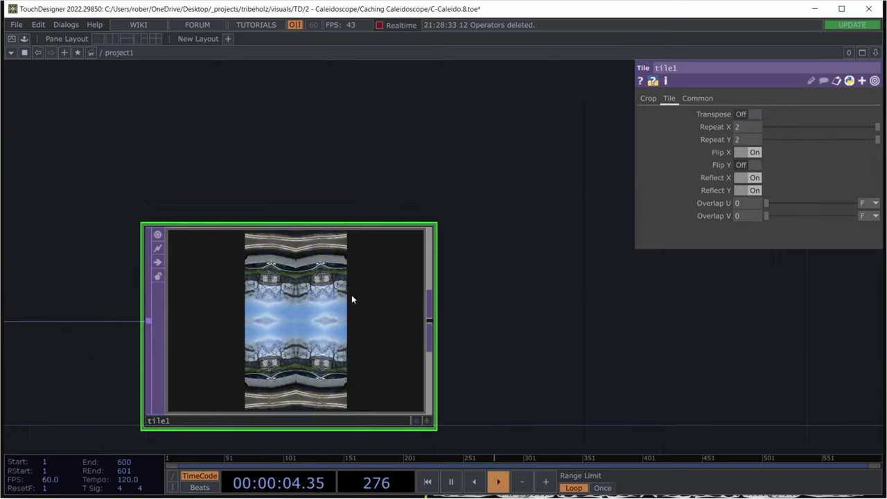
pyautogui.click(648, 97)
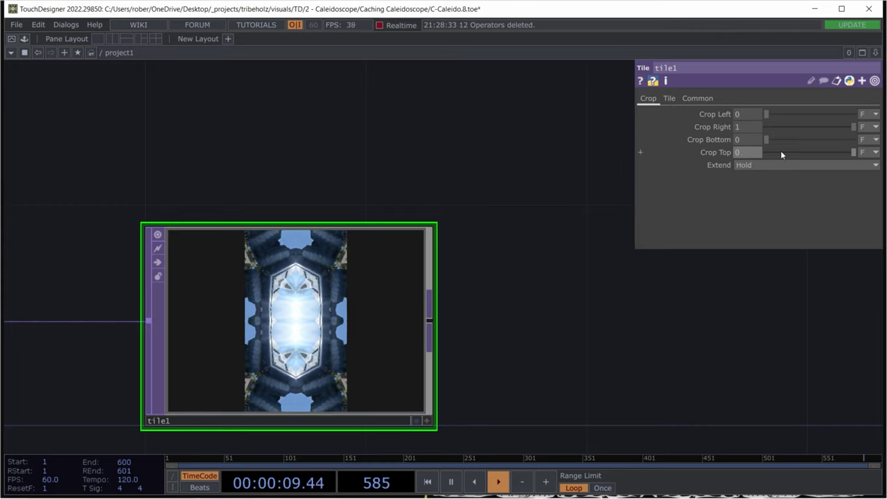
pyautogui.write('0.5')
pyautogui.press('Return')
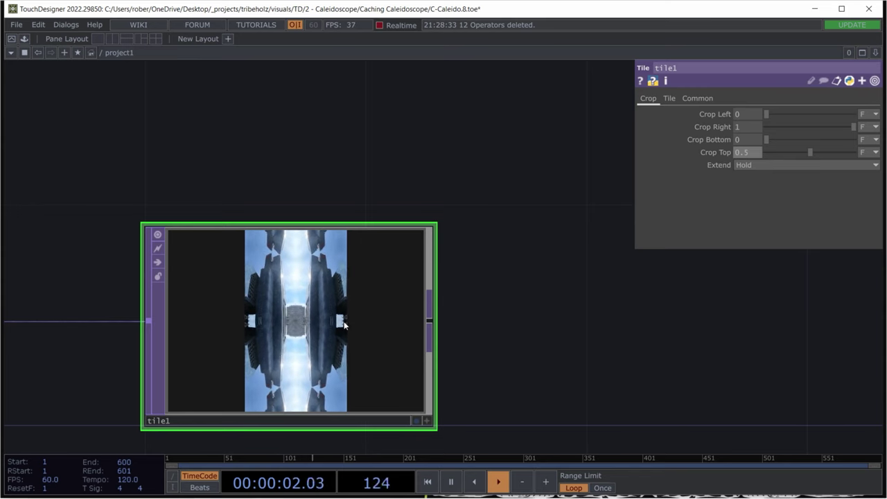
# Step: Add an Edge TOP fed by the output of tile1
pyautogui.moveTo(479, 263); pyautogui.dragTo(416, 265)
pyautogui.scroll(-3, 416, 265)
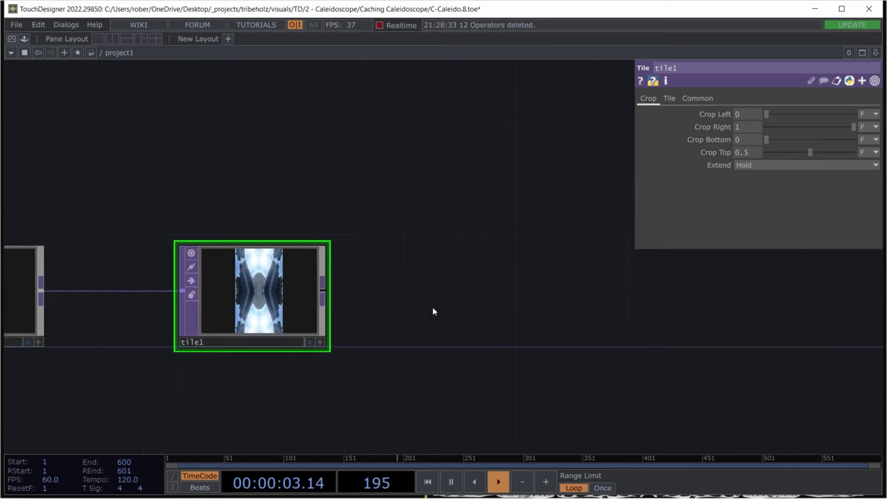
pyautogui.moveTo(433, 312); pyautogui.dragTo(381, 311)
pyautogui.moveTo(271, 285); pyautogui.dragTo(454, 280)
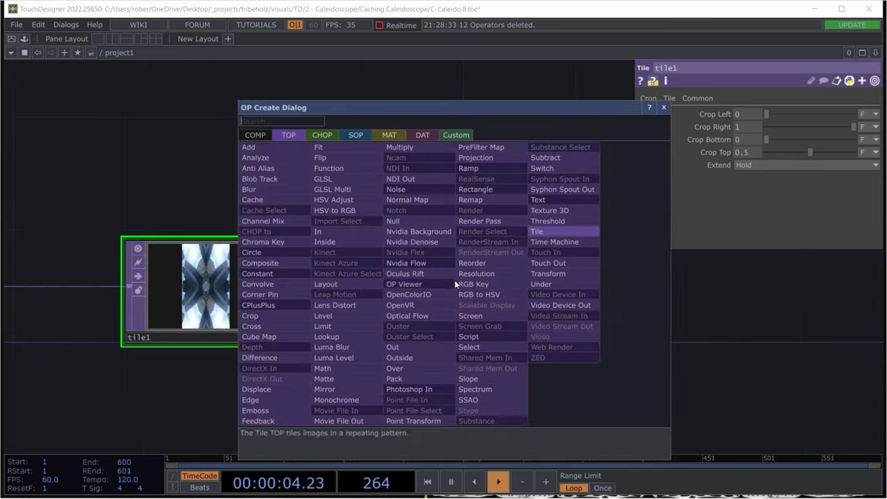
pyautogui.write('ed')
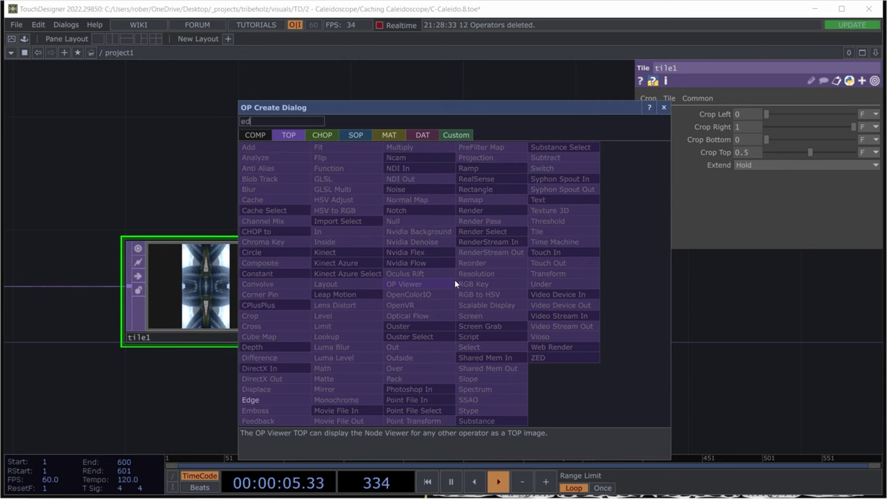
pyautogui.write('g')
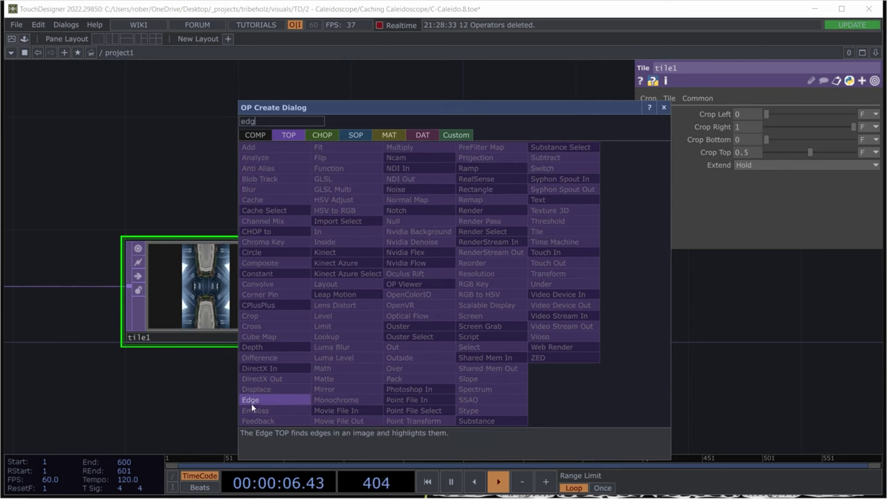
pyautogui.click(251, 401)
pyautogui.click(478, 288)
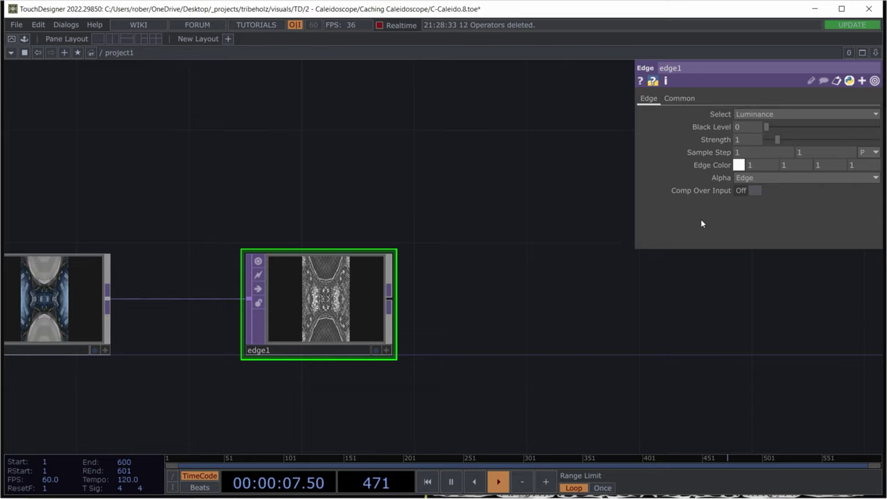
# Step: Set the Edge operator's Alpha option to One
pyautogui.click(762, 177)
pyautogui.click(743, 188)
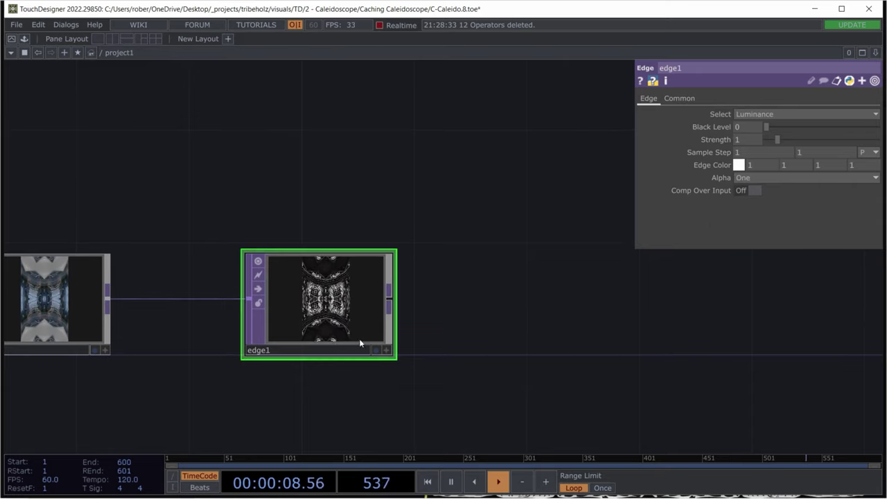
pyautogui.scroll(3, 352, 340)
# Step: Add a Null TOP fed by the output of edge1
pyautogui.moveTo(562, 264); pyautogui.dragTo(280, 299)
pyautogui.scroll(-5, 411, 295)
pyautogui.scroll(2, 280, 302)
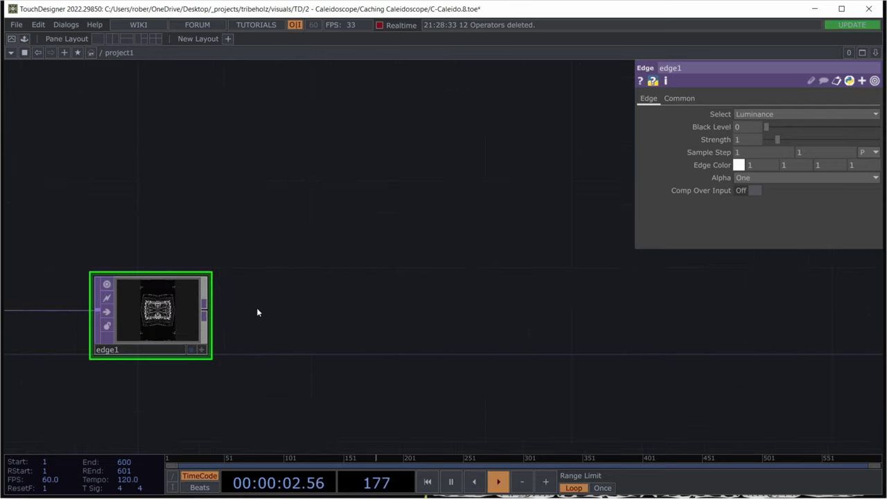
pyautogui.rightClick(210, 314)
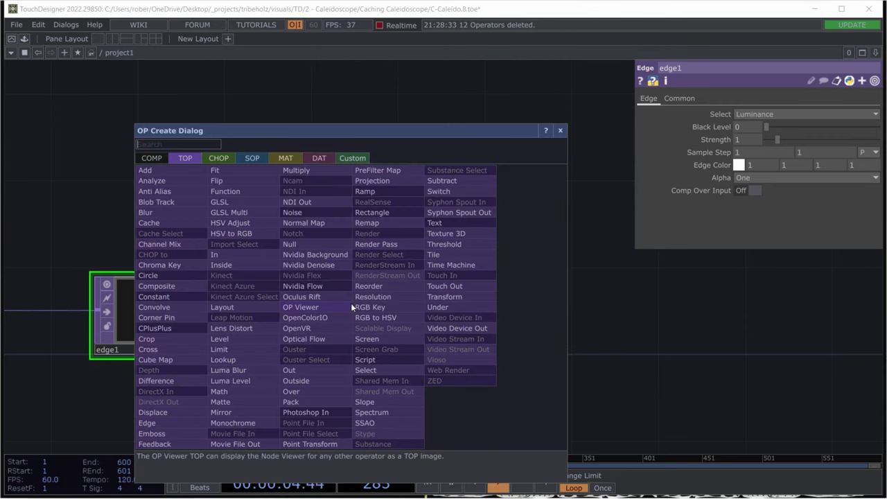
pyautogui.write('null')
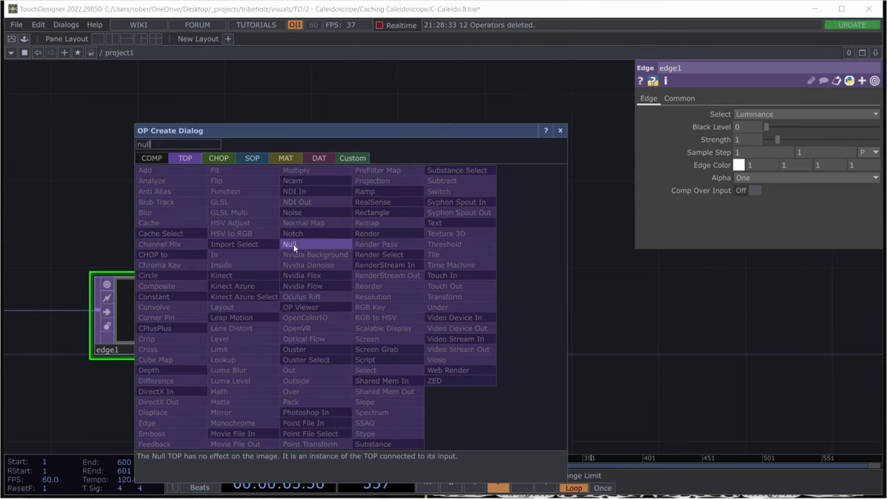
pyautogui.click(291, 244)
pyautogui.click(363, 314)
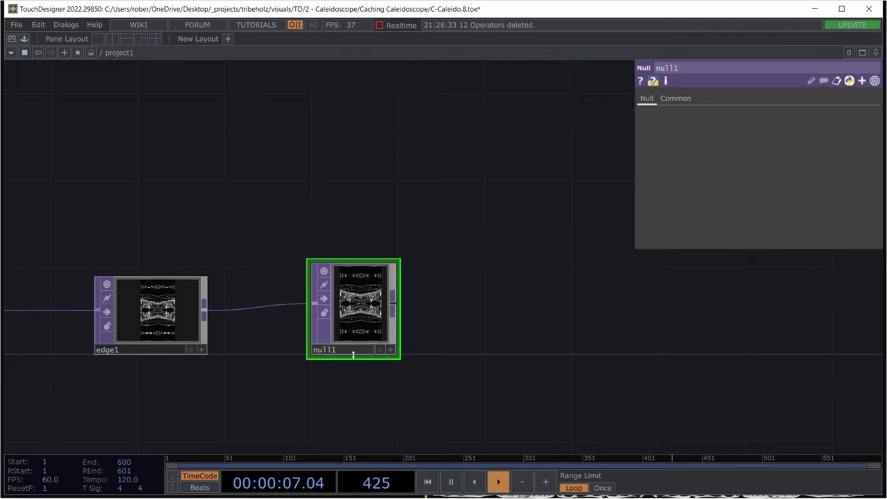
# Step: Rename the new Null operator as caleido
pyautogui.click(336, 348)
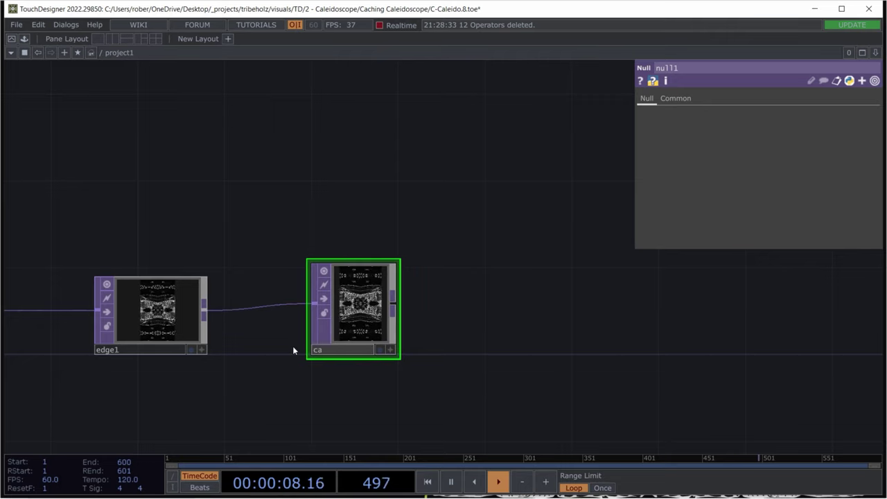
pyautogui.write('caleido')
pyautogui.press('Return')
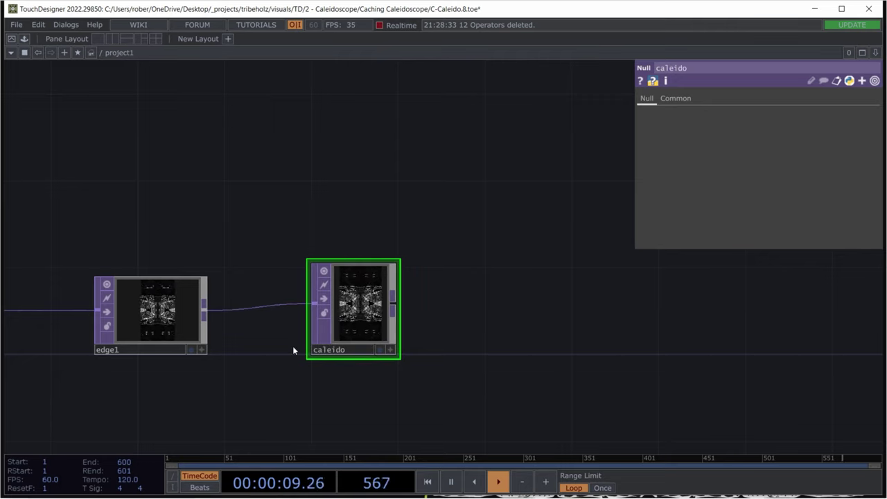
# Step: Add an Emboss TOP fed by the caleido Null, placed slightly above the main operator row
pyautogui.moveTo(412, 307); pyautogui.dragTo(166, 349)
pyautogui.scroll(-1, 439, 321)
pyautogui.moveTo(439, 321); pyautogui.dragTo(408, 326)
pyautogui.scroll(-1, 376, 339)
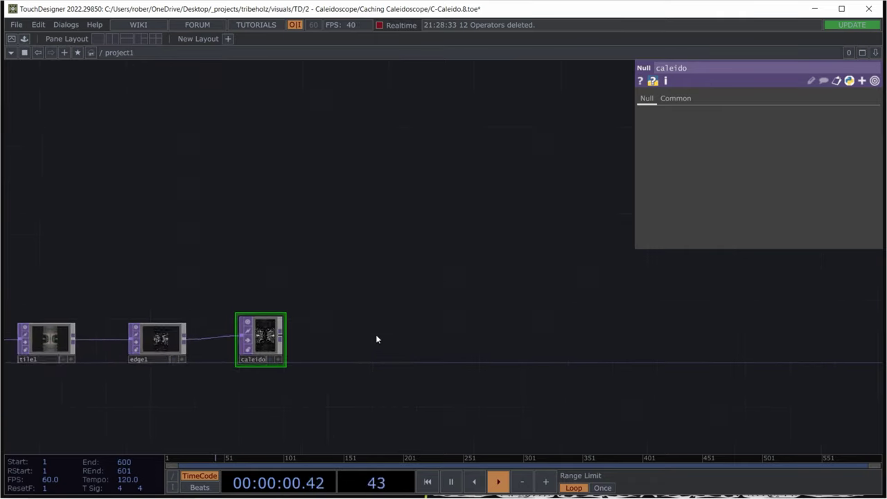
pyautogui.moveTo(340, 344); pyautogui.dragTo(296, 351)
pyautogui.scroll(1, 295, 351)
pyautogui.moveTo(210, 339); pyautogui.dragTo(507, 211)
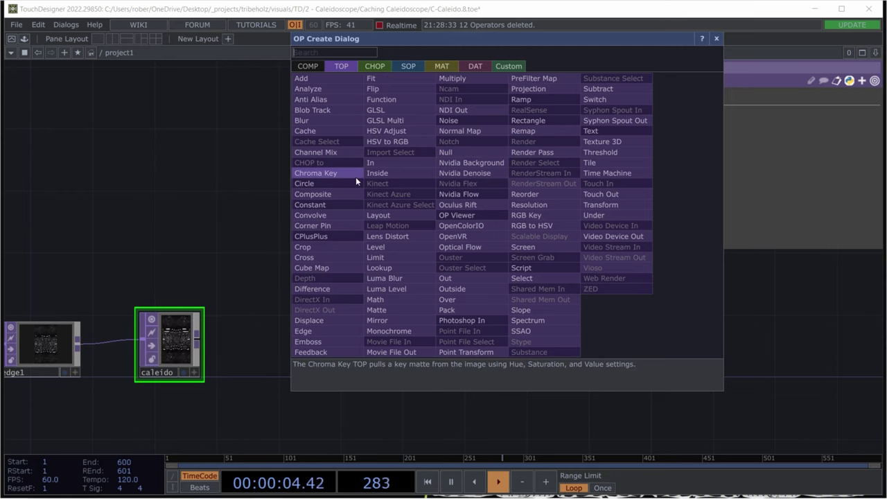
pyautogui.click(329, 344)
pyautogui.click(328, 345)
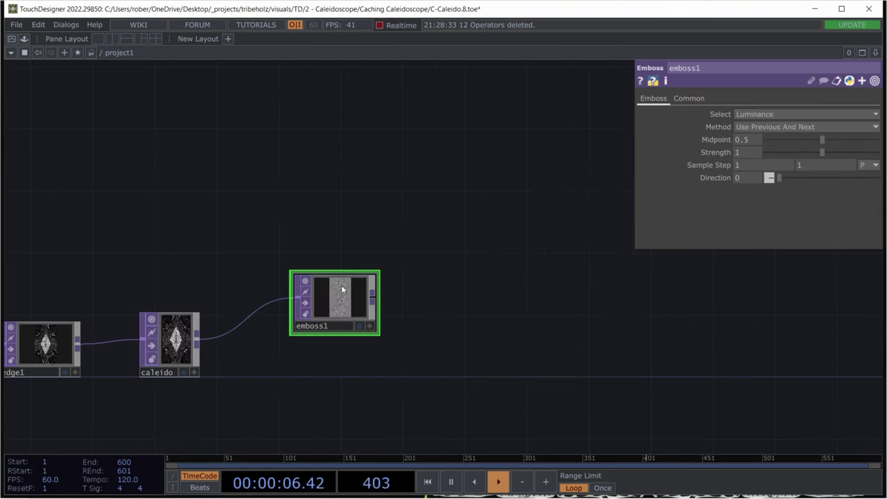
# Step: Delete the Emboss operator and add a Feedback TOP fed by the caleido Null, placed above the main operator row
pyautogui.press('Delete')
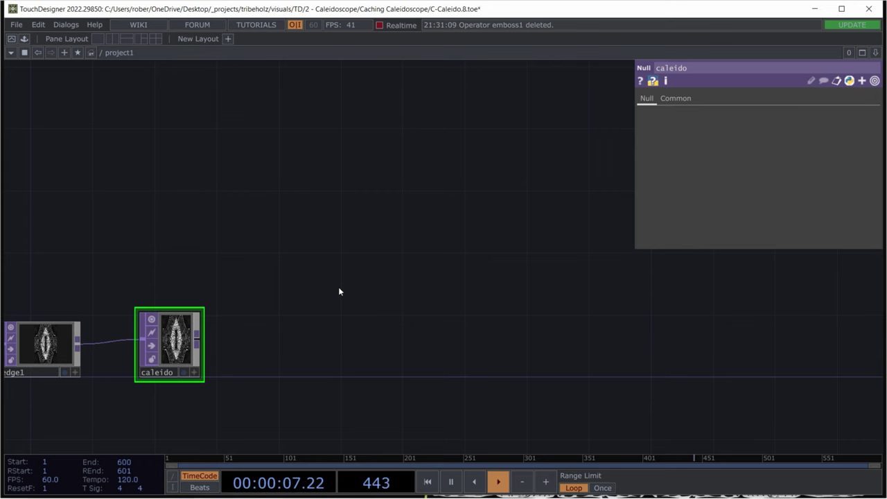
pyautogui.click(198, 340)
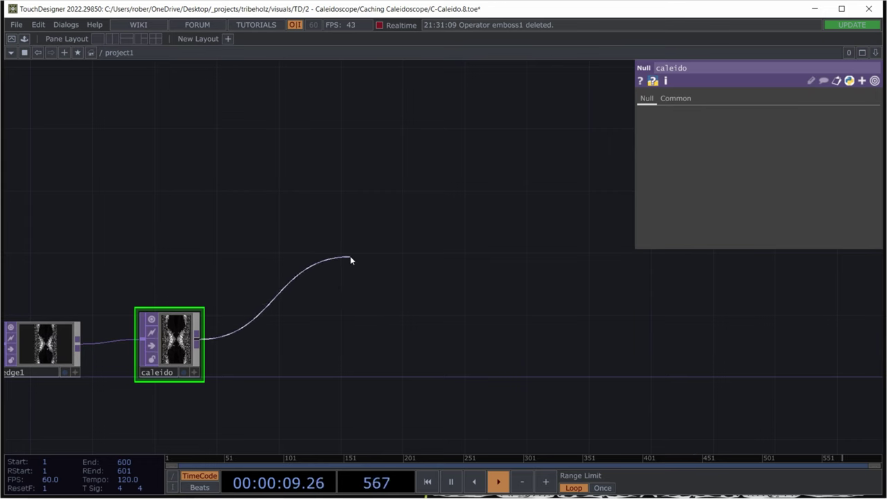
pyautogui.click(351, 256)
pyautogui.click(174, 398)
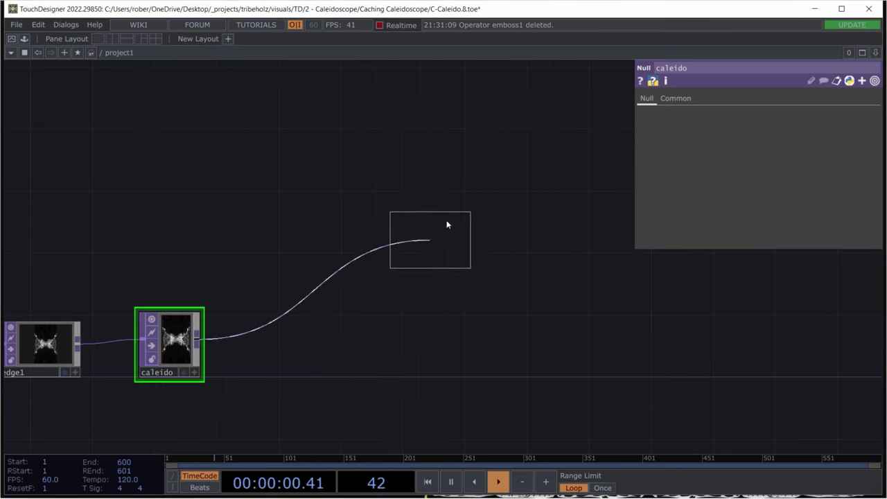
pyautogui.click(396, 232)
pyautogui.moveTo(513, 273); pyautogui.dragTo(389, 316)
pyautogui.scroll(2, 387, 312)
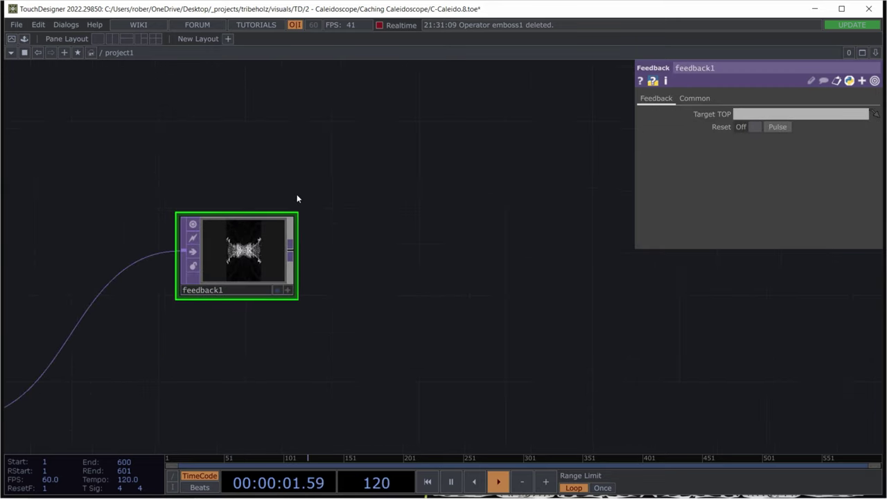
pyautogui.scroll(-4, 297, 195)
pyautogui.moveTo(283, 189); pyautogui.dragTo(273, 221)
pyautogui.scroll(4, 258, 197)
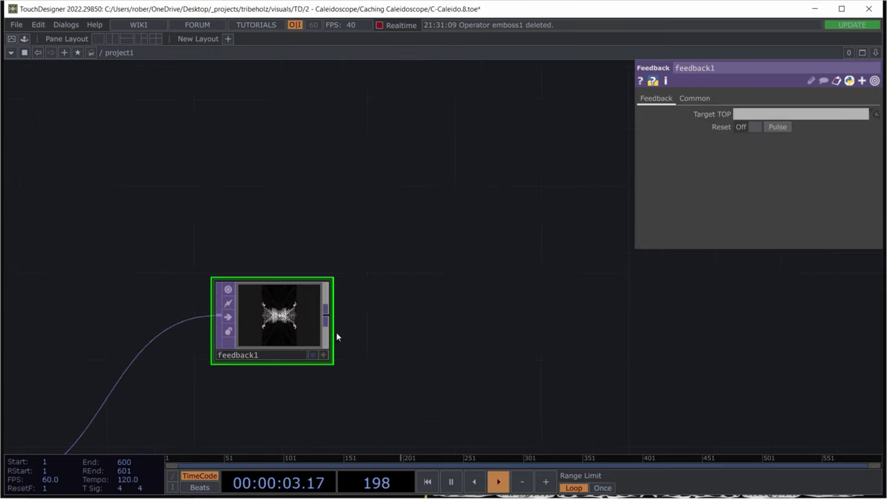
# Step: Add a Cache TOP fed by the output of feedback1, in line beside it
pyautogui.click(326, 315)
pyautogui.click(556, 310)
pyautogui.write('ca')
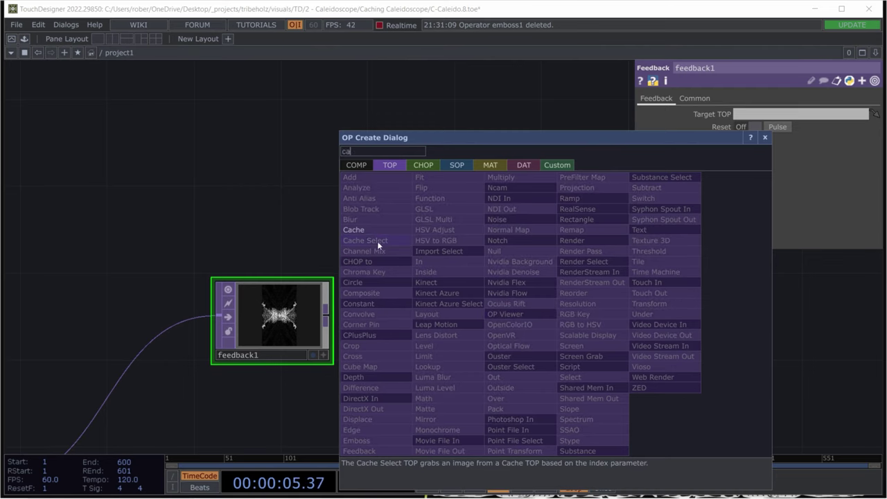
pyautogui.click(369, 229)
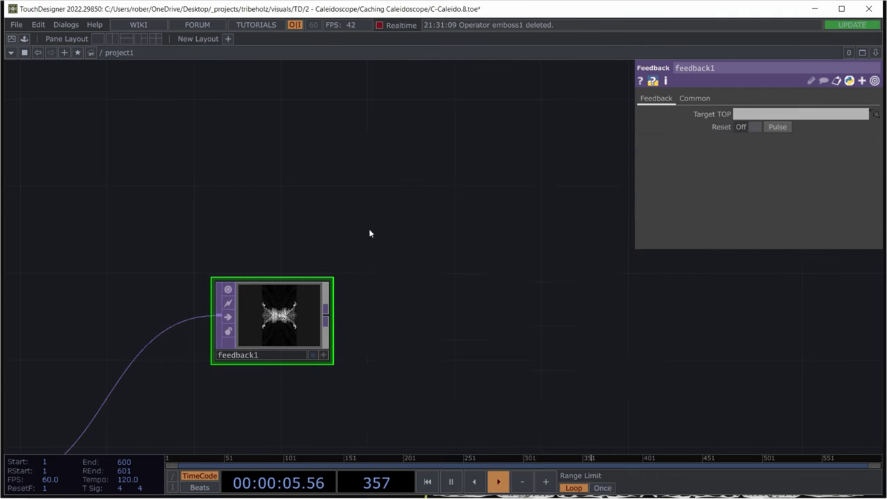
pyautogui.click(476, 319)
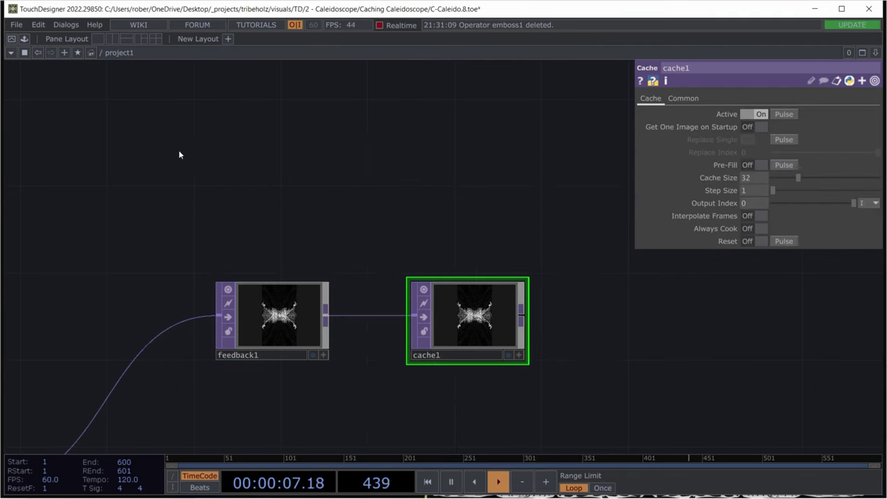
pyautogui.moveTo(367, 222); pyautogui.dragTo(424, 239)
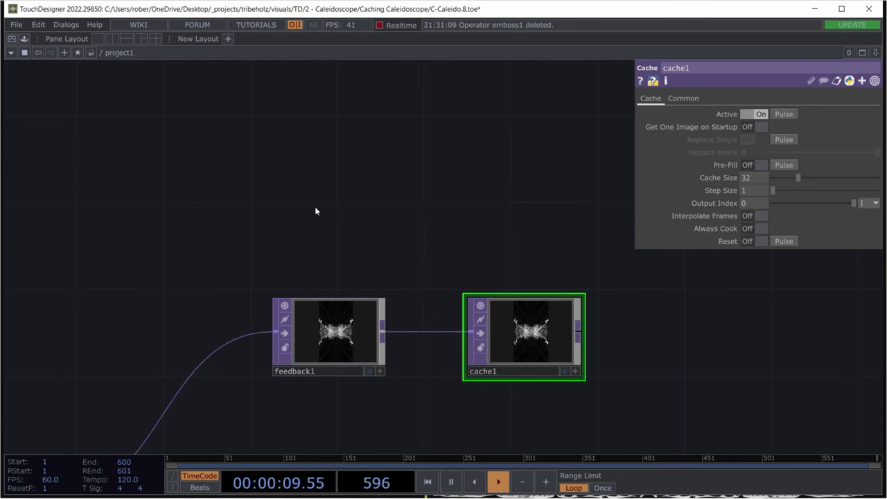
# Step: Add a Keyboard In CHOP in the empty space directly above feedback1
pyautogui.press('Tab')
pyautogui.click(191, 63)
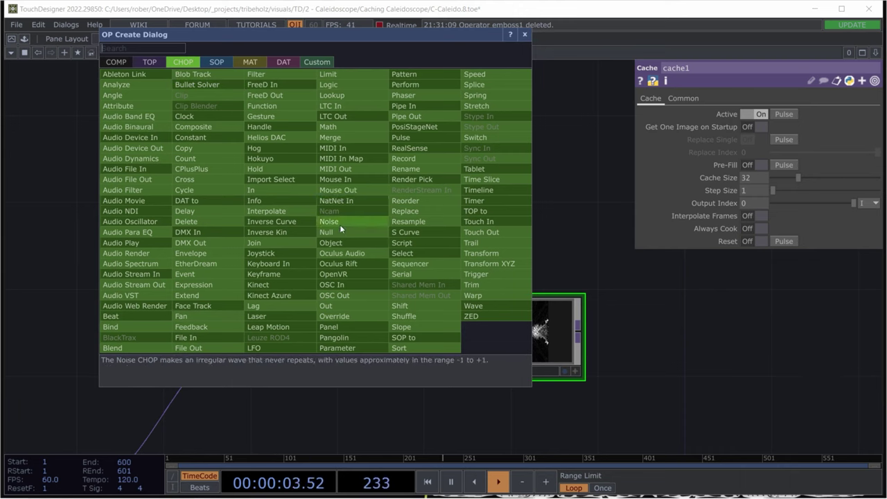
pyautogui.write('ke')
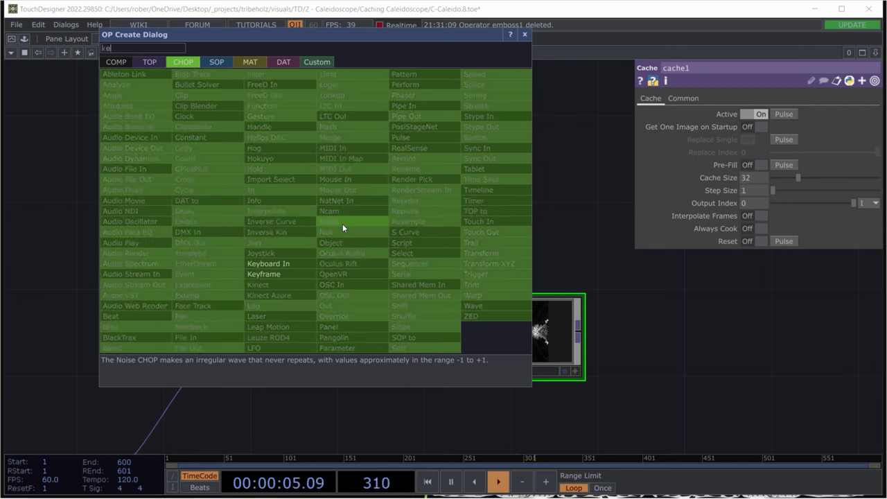
pyautogui.write('y')
pyautogui.click(269, 263)
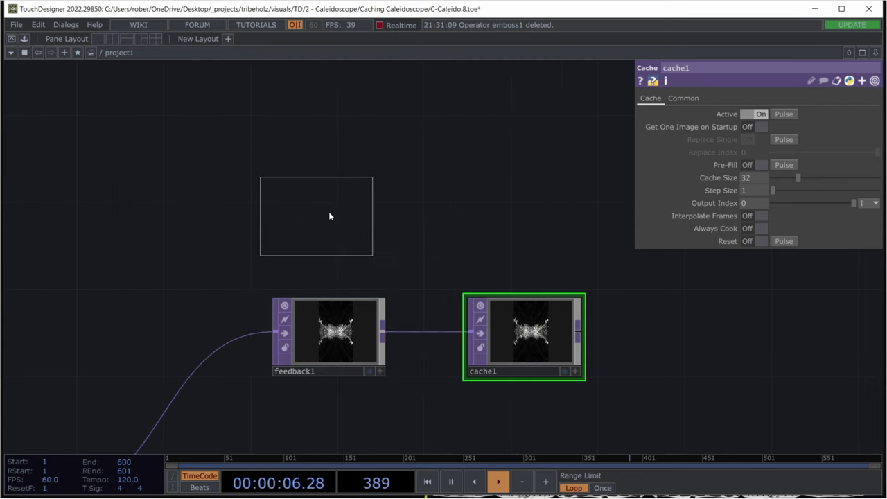
pyautogui.click(329, 212)
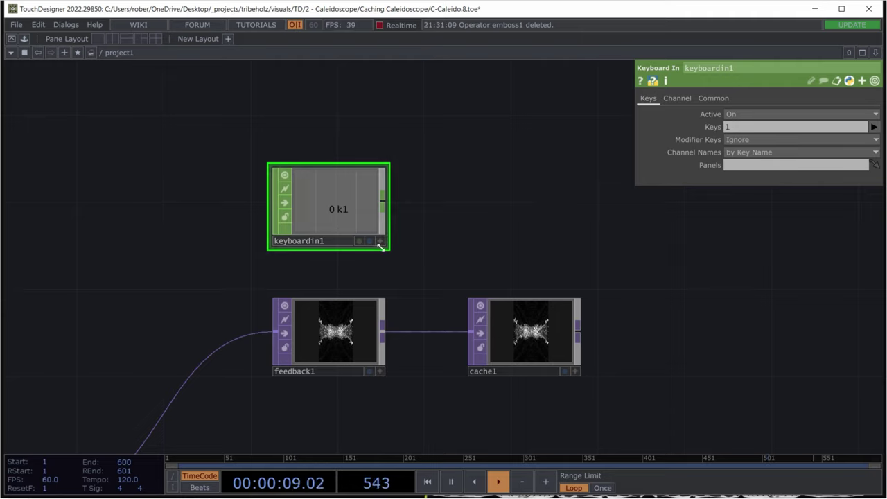
# Step: Export the k1 channel of keyboardin1 to the Reset parameter of feedback1
pyautogui.click(334, 332)
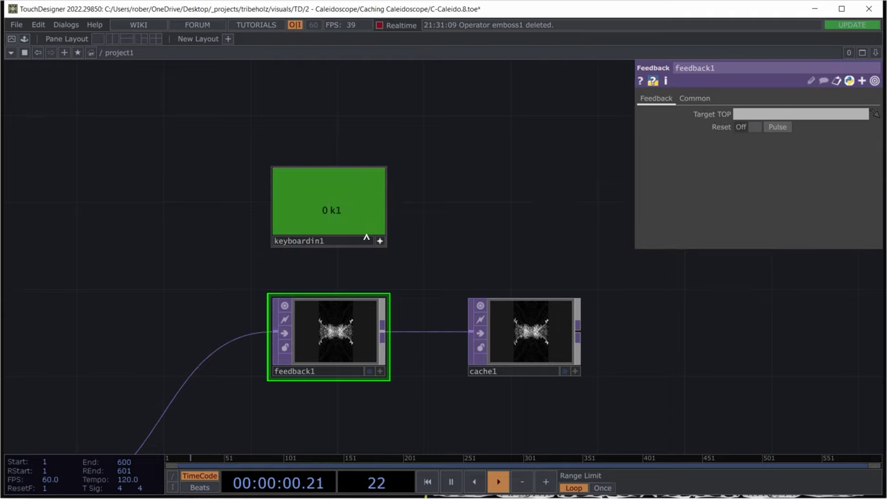
pyautogui.moveTo(339, 210); pyautogui.dragTo(477, 279)
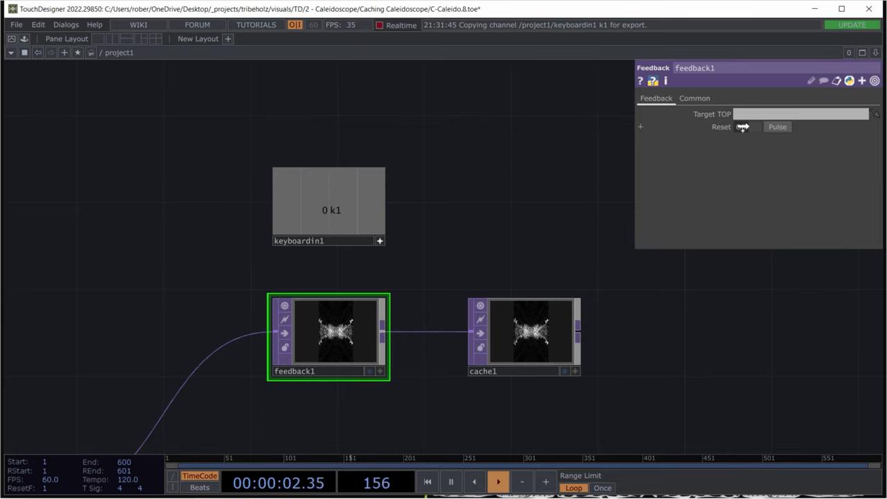
pyautogui.moveTo(742, 127); pyautogui.dragTo(743, 128)
pyautogui.click(736, 119)
# Step: Add a Composite TOP fed by the output of cache1, placed lower, near the main operator row
pyautogui.moveTo(399, 248); pyautogui.dragTo(287, 235)
pyautogui.scroll(-3, 321, 283)
pyautogui.scroll(2, 299, 314)
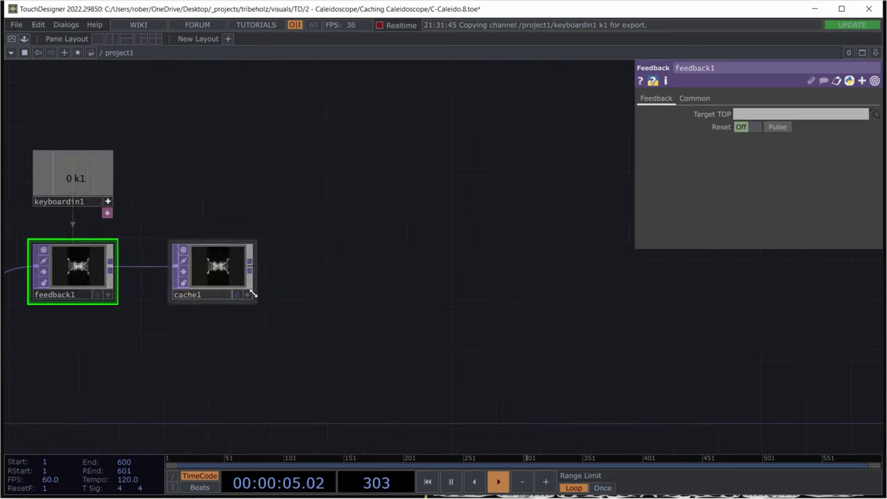
pyautogui.click(366, 332)
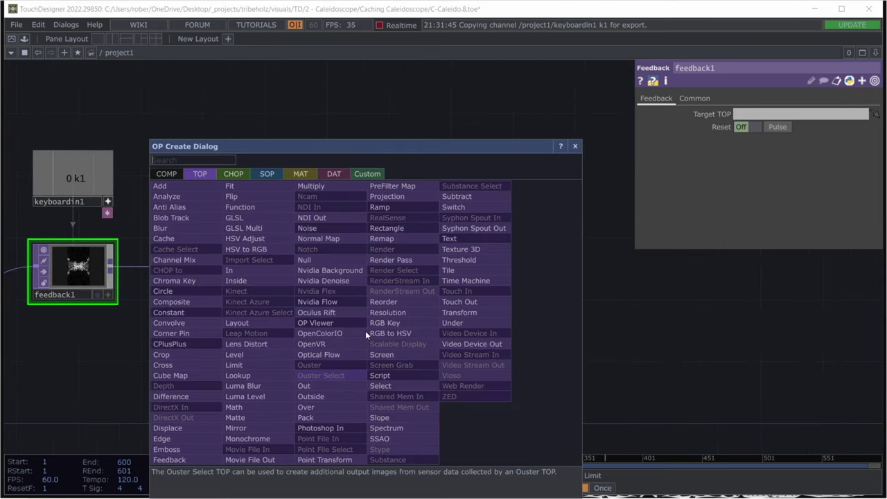
pyautogui.write('co')
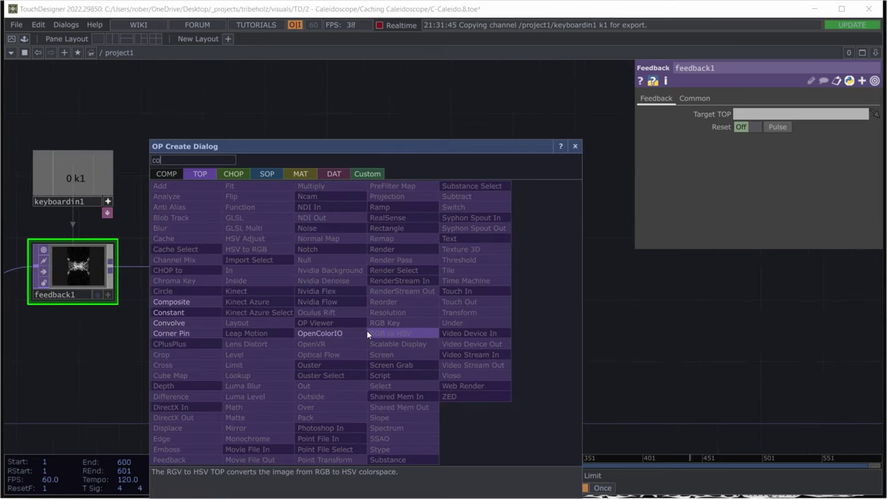
pyautogui.click(187, 305)
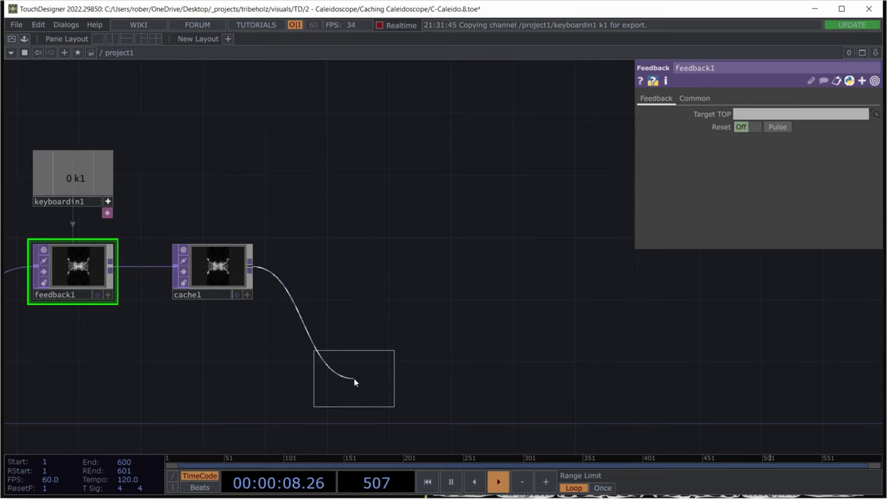
pyautogui.click(355, 378)
pyautogui.moveTo(333, 303); pyautogui.dragTo(399, 277)
# Step: Connect the output of the caleido Null to comp1 as its second input
pyautogui.scroll(-3, 217, 381)
pyautogui.moveTo(218, 381); pyautogui.dragTo(299, 374)
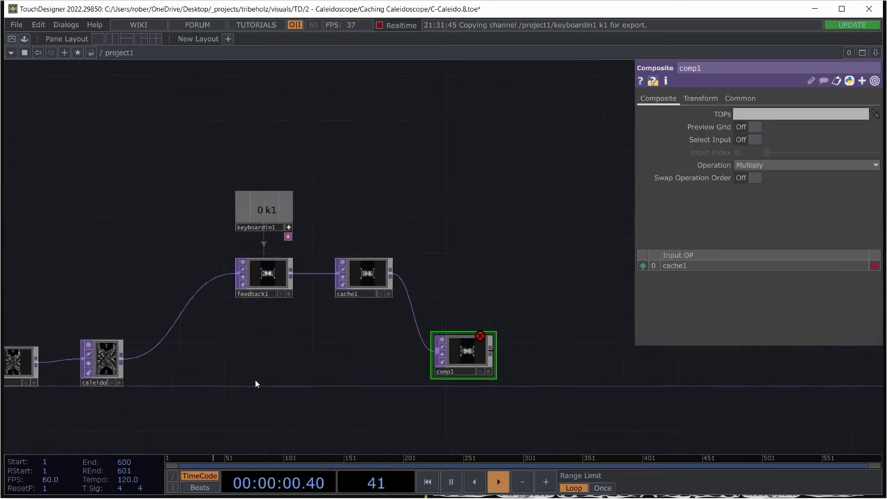
pyautogui.scroll(2, 187, 385)
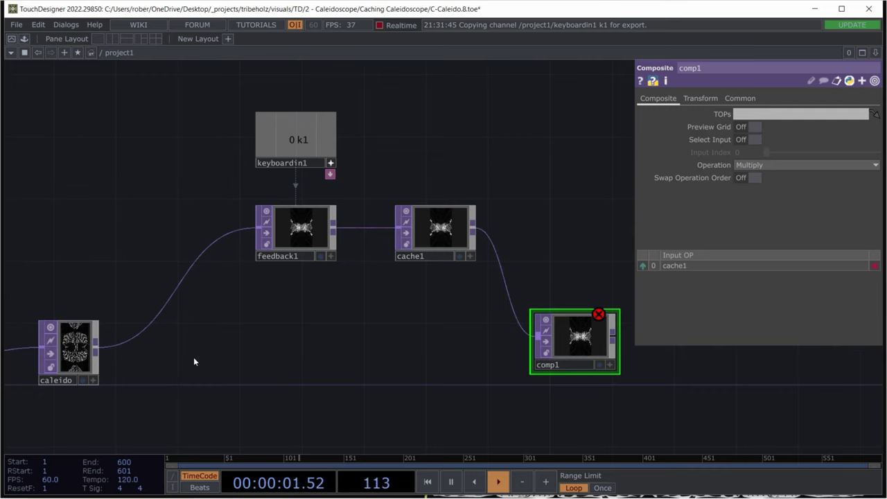
pyautogui.moveTo(96, 344); pyautogui.dragTo(534, 339)
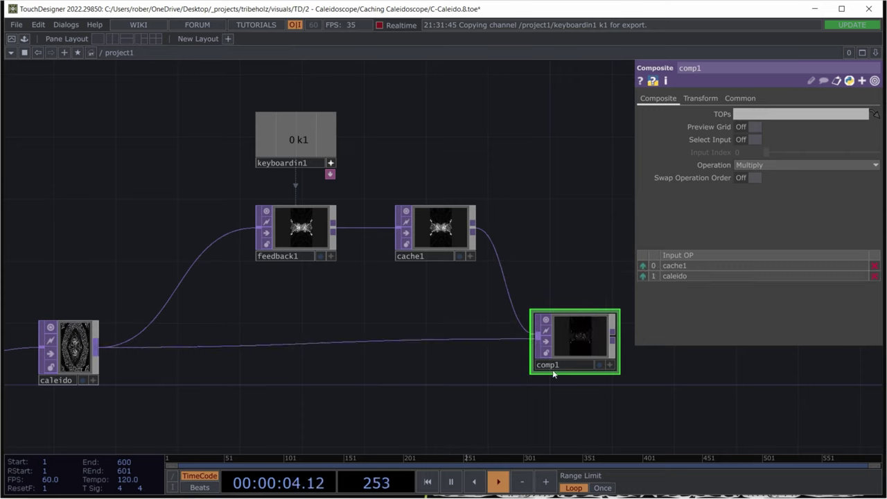
# Step: Set comp1 as the Target TOP of feedback1 to close the feedback loop
pyautogui.moveTo(547, 404); pyautogui.dragTo(430, 412)
pyautogui.scroll(3, 437, 349)
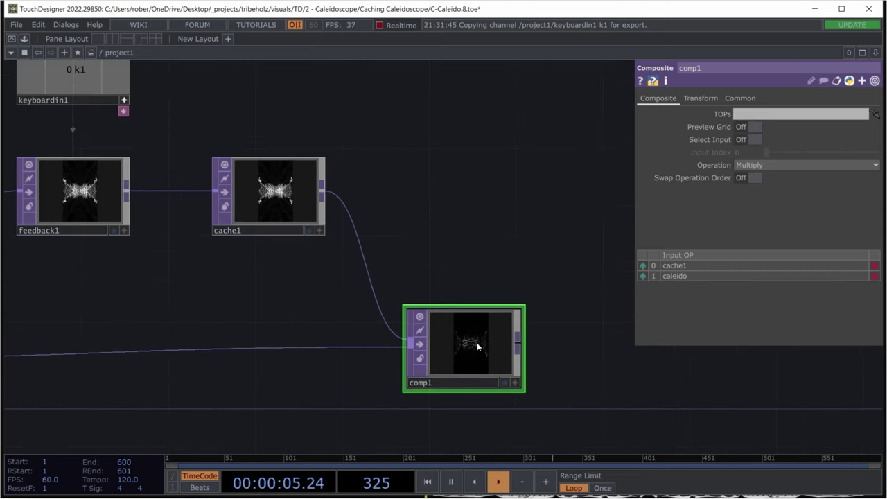
pyautogui.moveTo(477, 346); pyautogui.dragTo(75, 201)
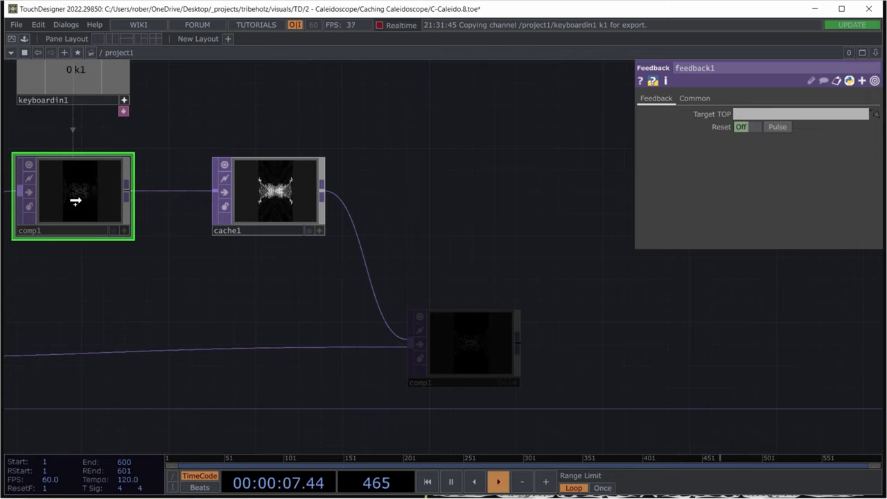
pyautogui.moveTo(75, 201); pyautogui.dragTo(78, 200)
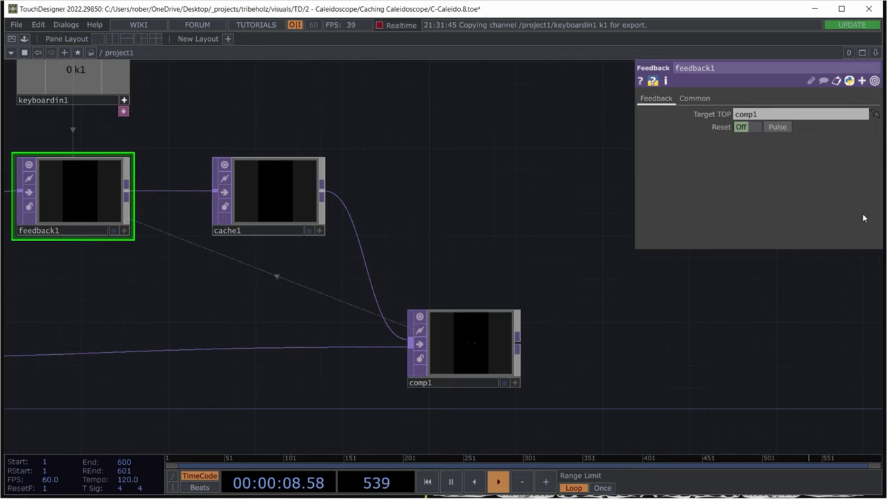
# Step: Set the Operation of comp1 to Lighter Color
pyautogui.click(441, 359)
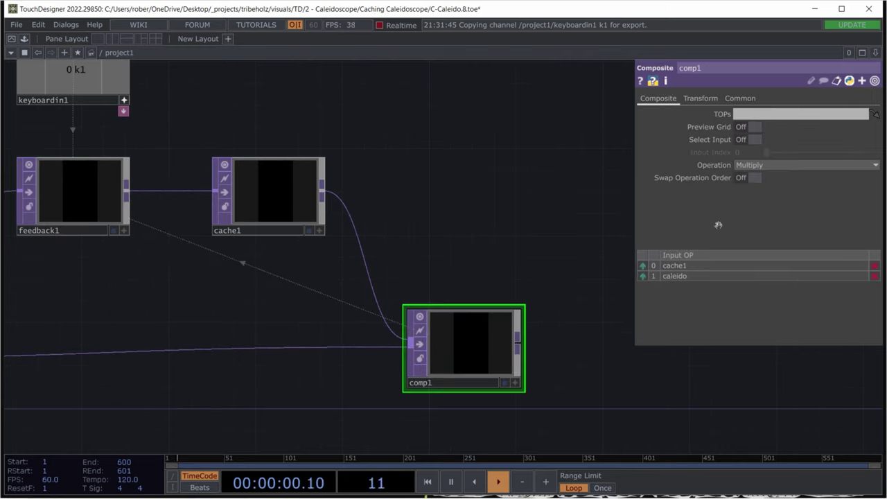
pyautogui.click(778, 166)
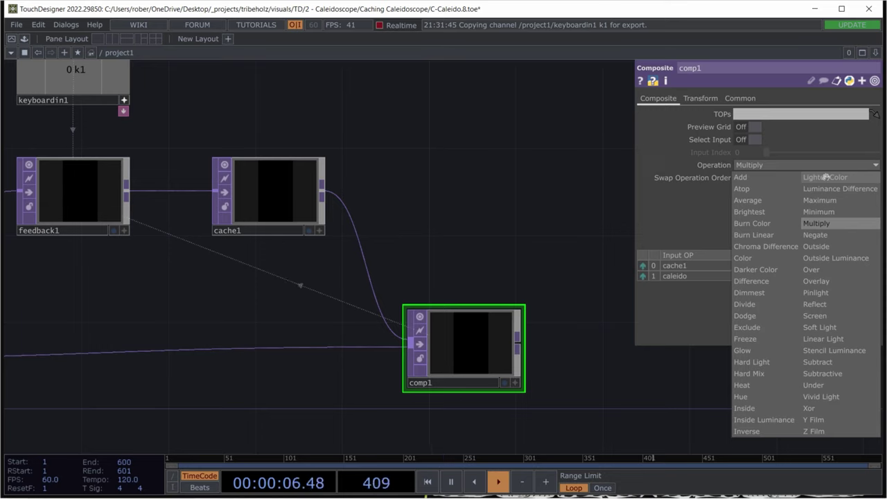
pyautogui.click(825, 177)
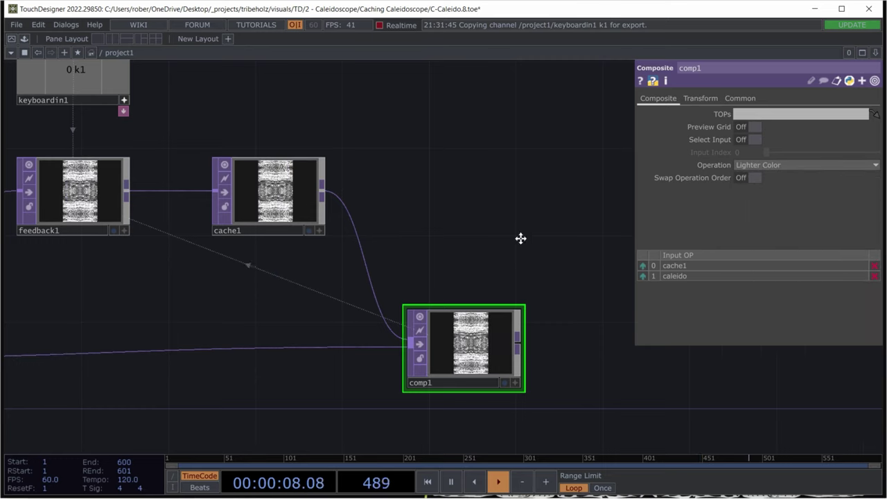
# Step: Set the Cache Size of cache1 to 1 and its Step Size to 40
pyautogui.moveTo(520, 238); pyautogui.dragTo(338, 232)
pyautogui.moveTo(427, 317); pyautogui.dragTo(539, 324)
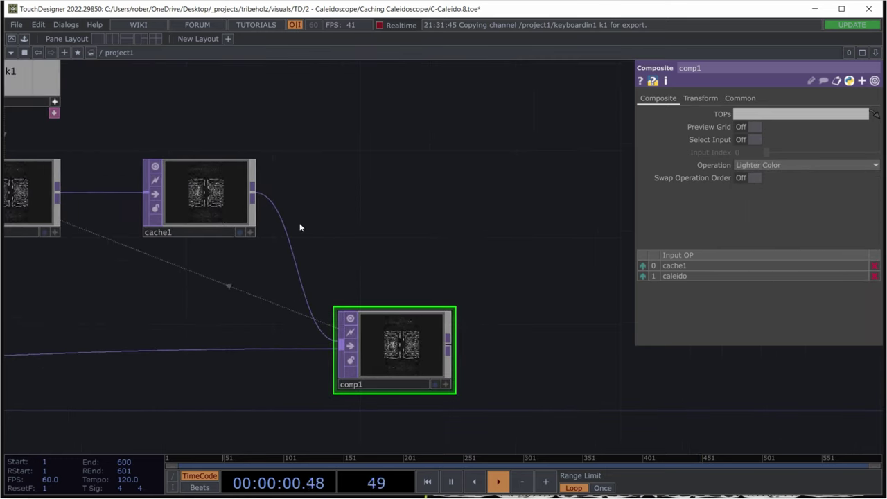
pyautogui.moveTo(300, 223); pyautogui.dragTo(406, 238)
pyautogui.click(281, 208)
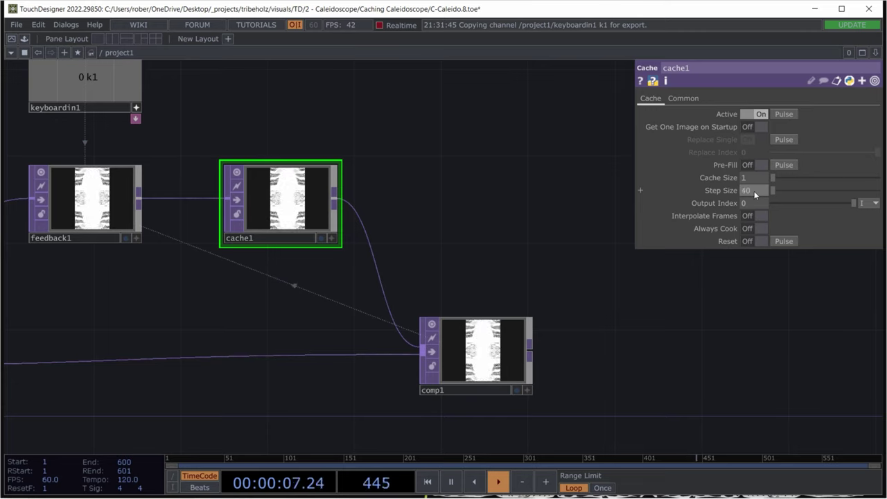
pyautogui.press('Return')
# Step: Add a Null TOP fed by the output of comp1, in line beside it
pyautogui.moveTo(659, 318); pyautogui.dragTo(443, 301)
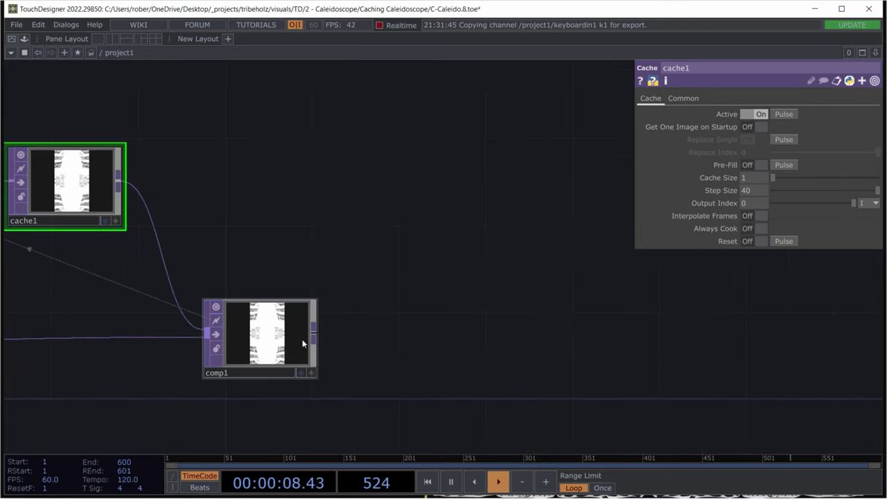
pyautogui.click(486, 334)
pyautogui.write('nu')
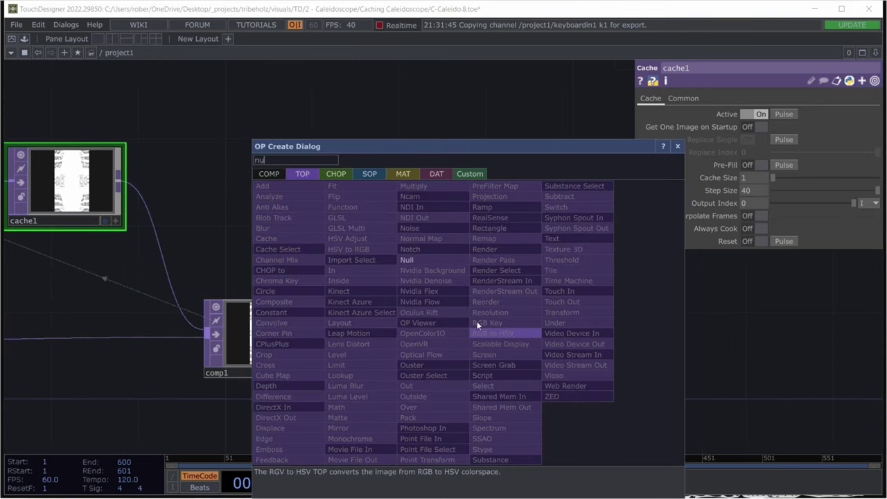
pyautogui.click(419, 261)
pyautogui.click(499, 334)
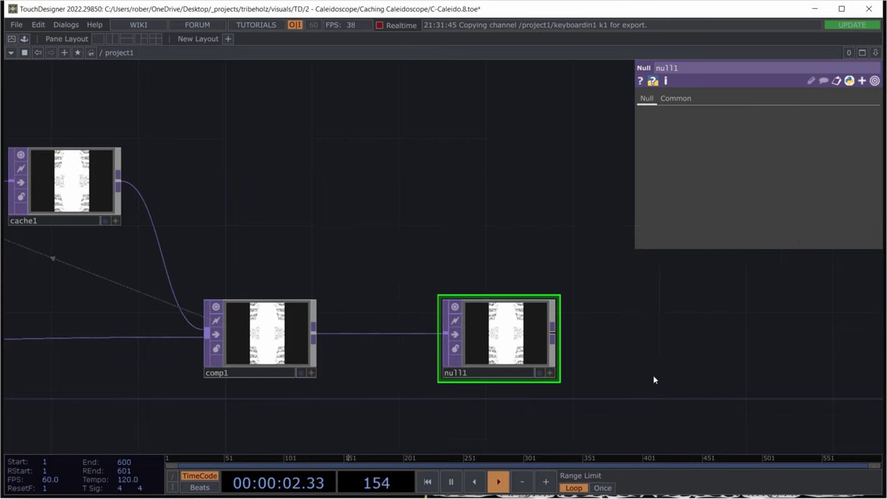
# Step: Show the null1 output as the network background and reset the feedback with its assigned keyboard trigger
pyautogui.click(497, 371)
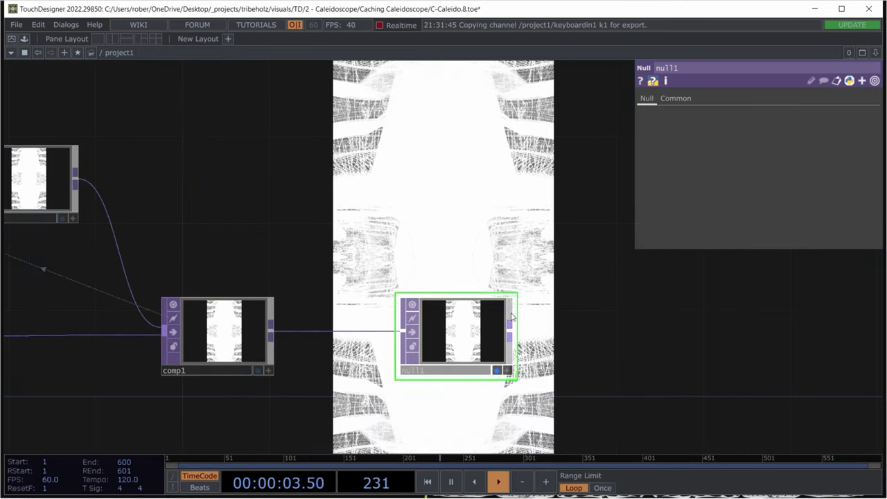
pyautogui.press('1')
pyautogui.moveTo(300, 169); pyautogui.dragTo(452, 201)
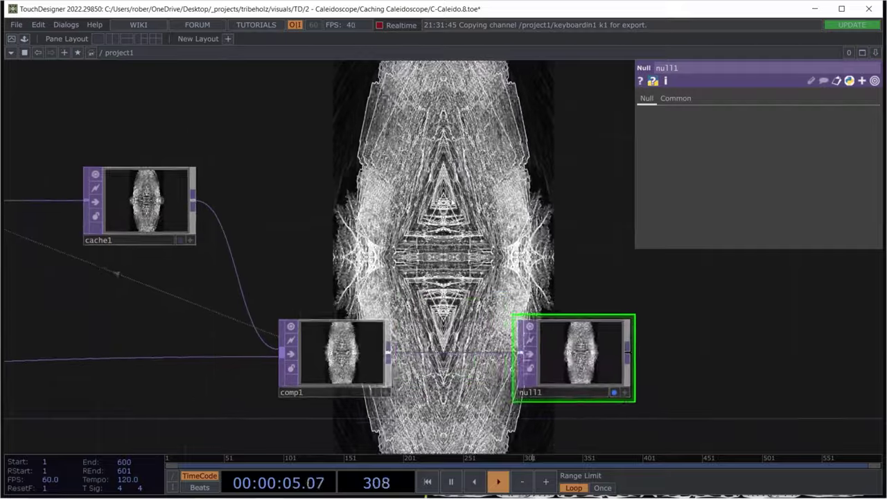
# Step: Trigger the feedback reset twice with the keyboard and watch the kaleidoscope trails rebuild in the background output
pyautogui.scroll(-5, 477, 289)
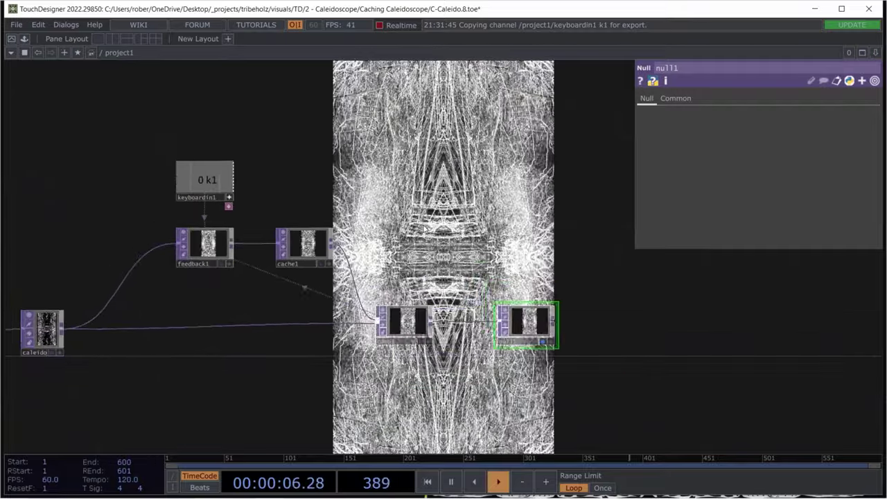
pyautogui.press('1')
pyautogui.moveTo(412, 200); pyautogui.dragTo(547, 206)
pyautogui.press('1')
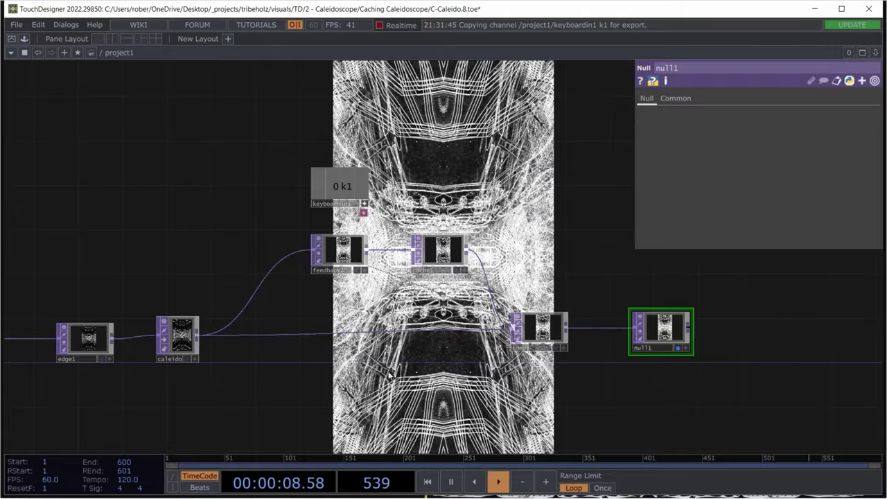
# Step: Turn on Transpose in the tiling parameters of tile1
pyautogui.moveTo(389, 375); pyautogui.dragTo(497, 379)
pyautogui.moveTo(287, 412); pyautogui.dragTo(346, 413)
pyautogui.scroll(3, 312, 396)
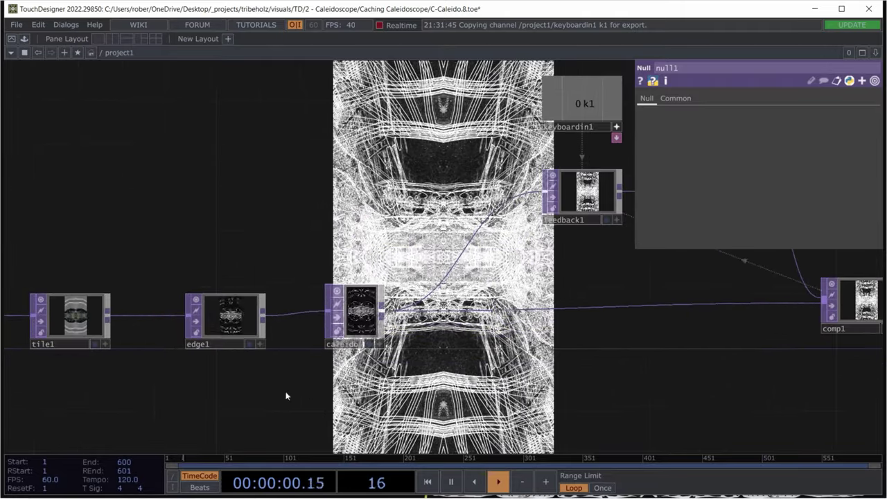
pyautogui.moveTo(267, 391); pyautogui.dragTo(378, 394)
pyautogui.click(183, 318)
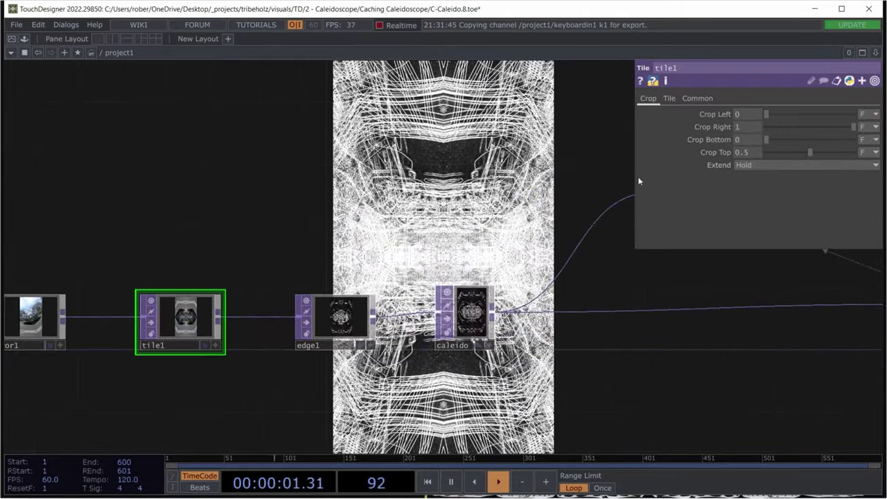
pyautogui.click(676, 98)
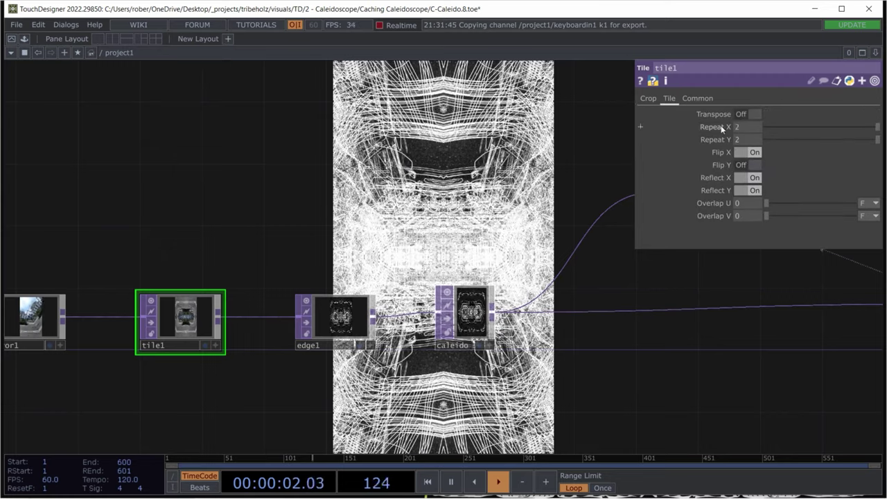
pyautogui.click(757, 114)
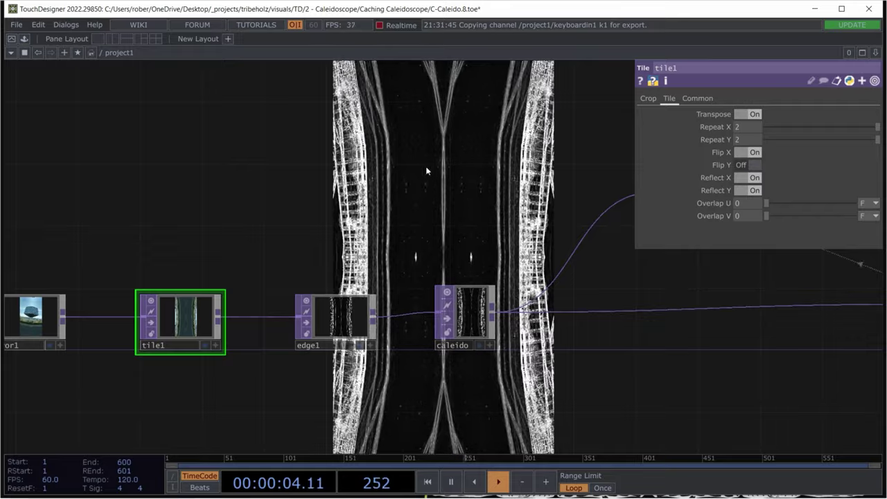
# Step: Bypass cache1 temporarily to compare the loop without it, resetting the feedback, and re-enable cache1
pyautogui.moveTo(525, 194); pyautogui.dragTo(482, 192)
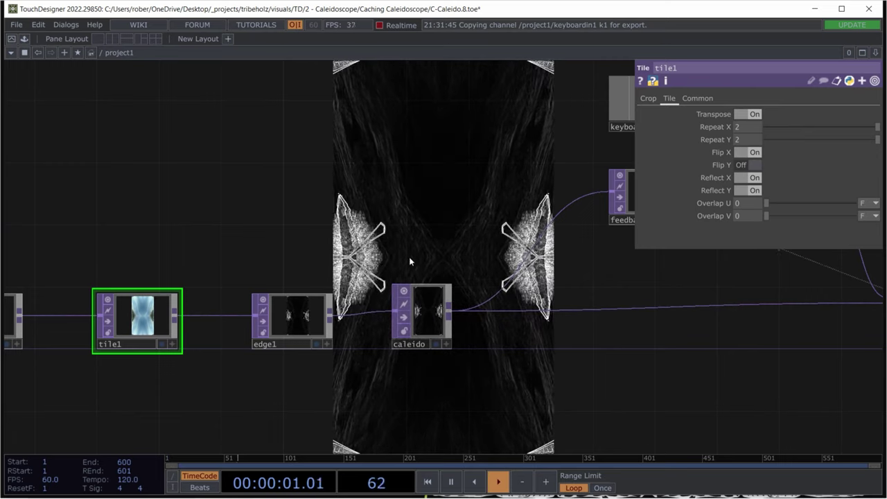
pyautogui.moveTo(494, 387); pyautogui.dragTo(256, 372)
pyautogui.moveTo(549, 381); pyautogui.dragTo(446, 397)
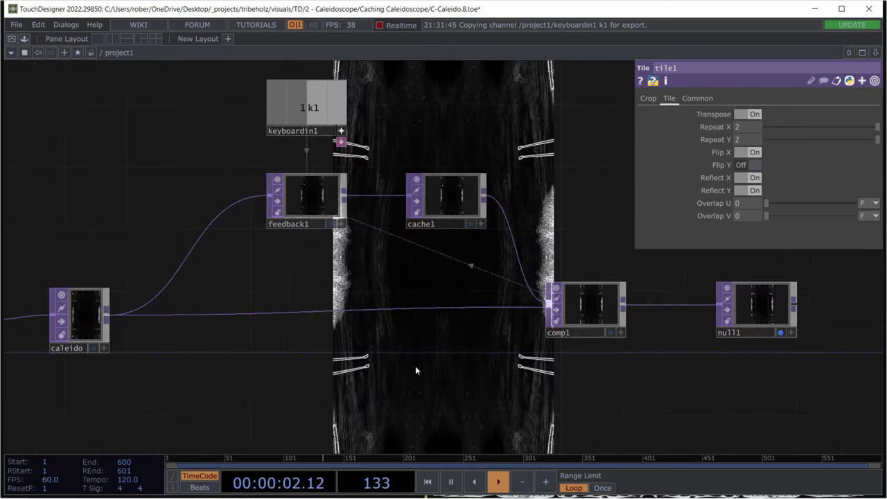
pyautogui.moveTo(292, 247); pyautogui.dragTo(301, 284)
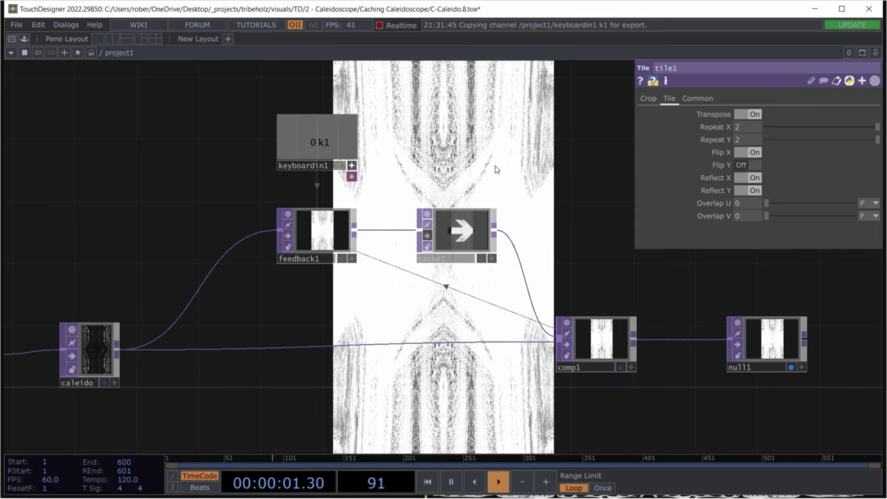
pyautogui.scroll(-3, 491, 167)
pyautogui.scroll(5, 482, 162)
pyautogui.press('1')
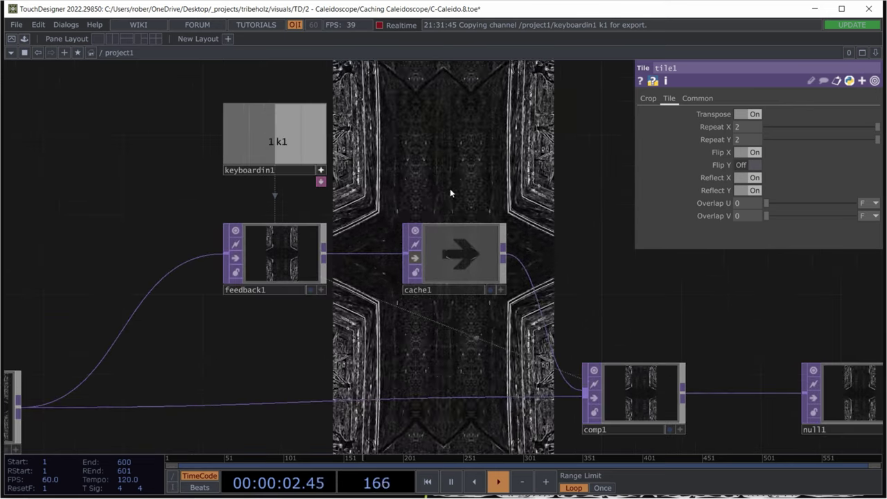
pyautogui.press('1')
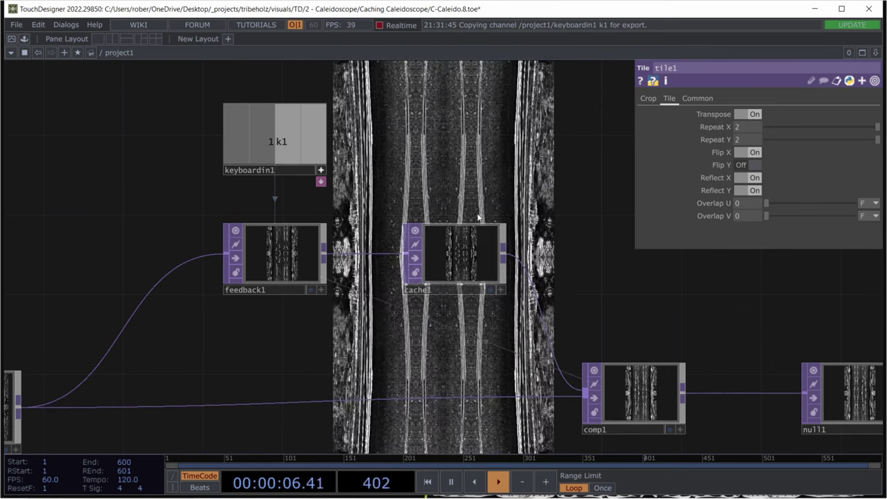
# Step: Turn Transpose off again on tile1, try Repeat X at 1, and restore it to 2
pyautogui.moveTo(234, 393); pyautogui.dragTo(335, 368)
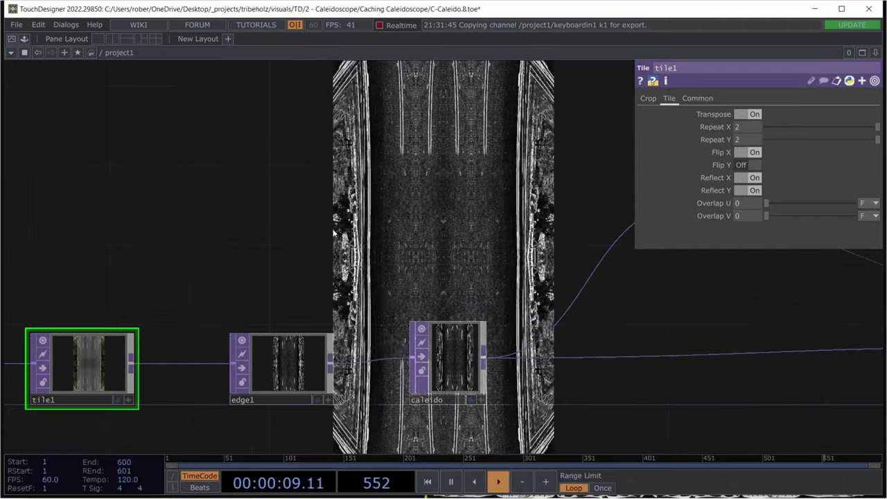
pyautogui.scroll(-3, 334, 230)
pyautogui.moveTo(343, 230); pyautogui.dragTo(386, 227)
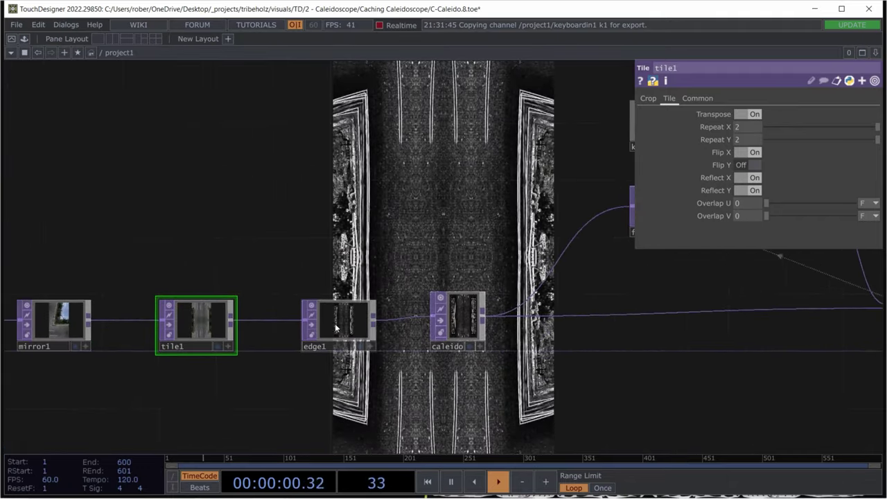
pyautogui.click(748, 114)
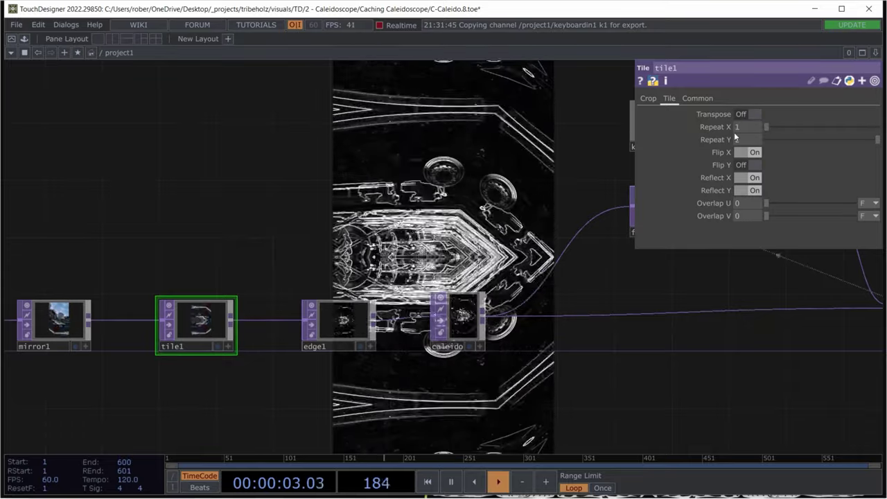
pyautogui.moveTo(878, 127)
pyautogui.mouseDown()
pyautogui.moveTo(746, 129)
pyautogui.moveTo(878, 123)
pyautogui.mouseUp()
# Step: Inspect the image and playback parameters of the source clip node moviefilein1
pyautogui.moveTo(42, 254); pyautogui.dragTo(272, 257)
pyautogui.click(288, 340)
pyautogui.moveTo(231, 132); pyautogui.dragTo(280, 132)
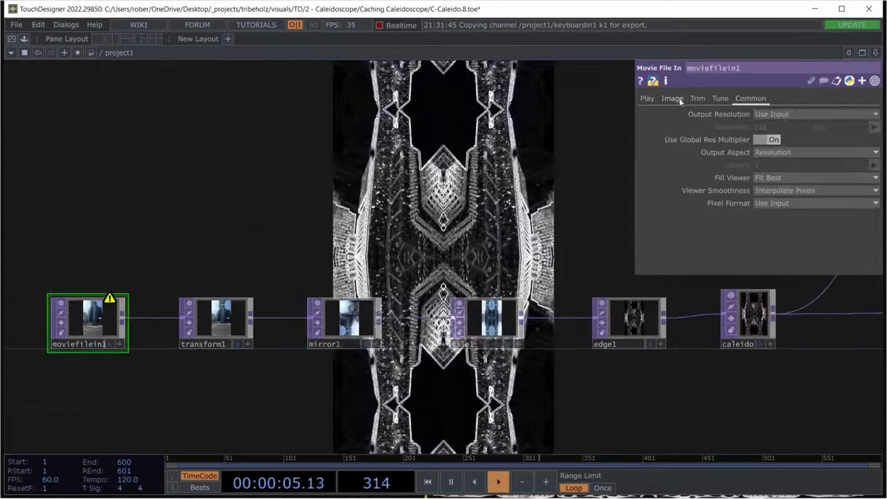
pyautogui.click(673, 98)
pyautogui.click(646, 97)
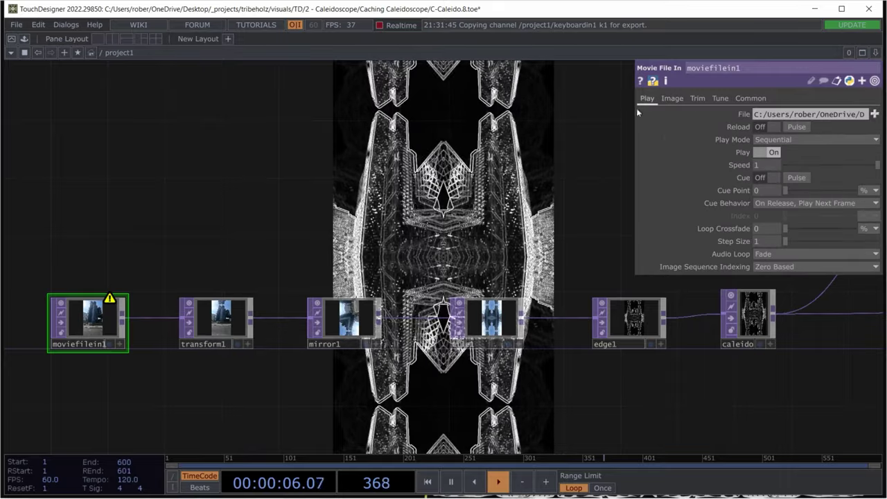
# Step: Review the complete node chain from moviefilein1 to null1 against the live kaleidoscope output
pyautogui.moveTo(403, 145); pyautogui.dragTo(328, 139)
pyautogui.scroll(-5, 328, 140)
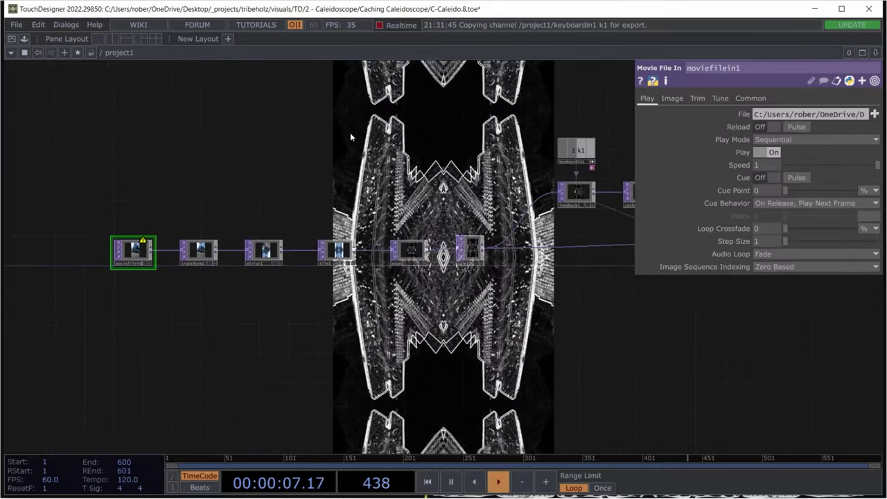
pyautogui.moveTo(397, 217); pyautogui.dragTo(382, 242)
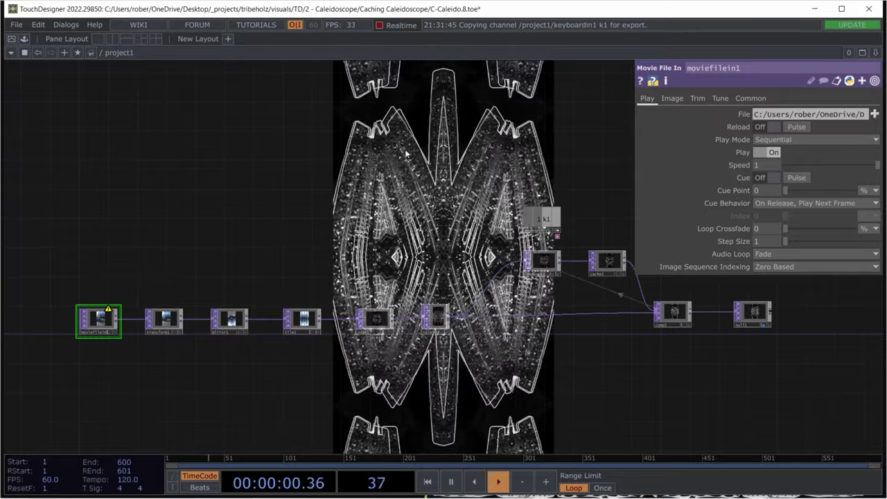
pyautogui.moveTo(406, 153)
pyautogui.mouseDown()
pyautogui.moveTo(318, 148)
pyautogui.moveTo(392, 160)
pyautogui.mouseUp()
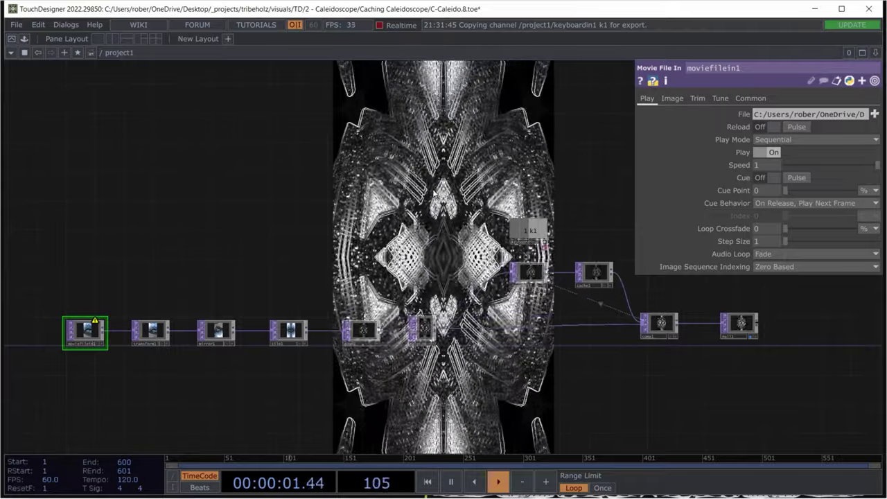
pyautogui.scroll(-2, 435, 194)
pyautogui.moveTo(484, 350); pyautogui.dragTo(445, 372)
pyautogui.scroll(3, 411, 362)
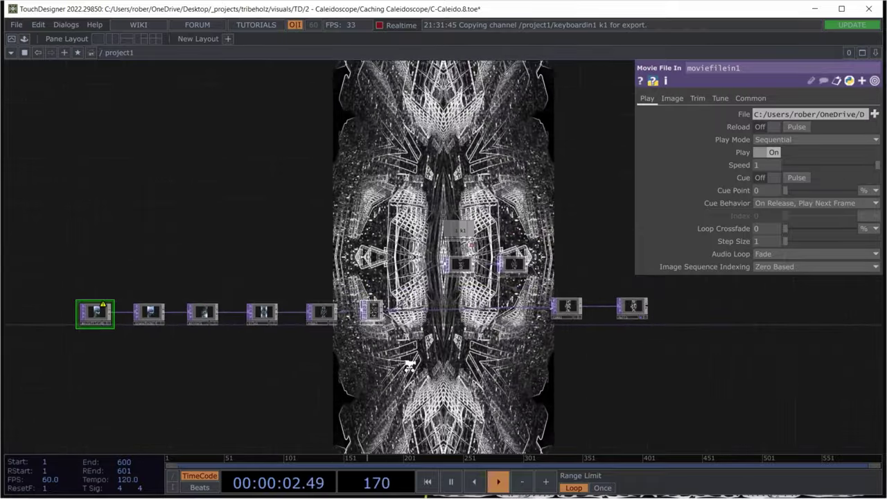
pyautogui.moveTo(393, 364); pyautogui.dragTo(355, 401)
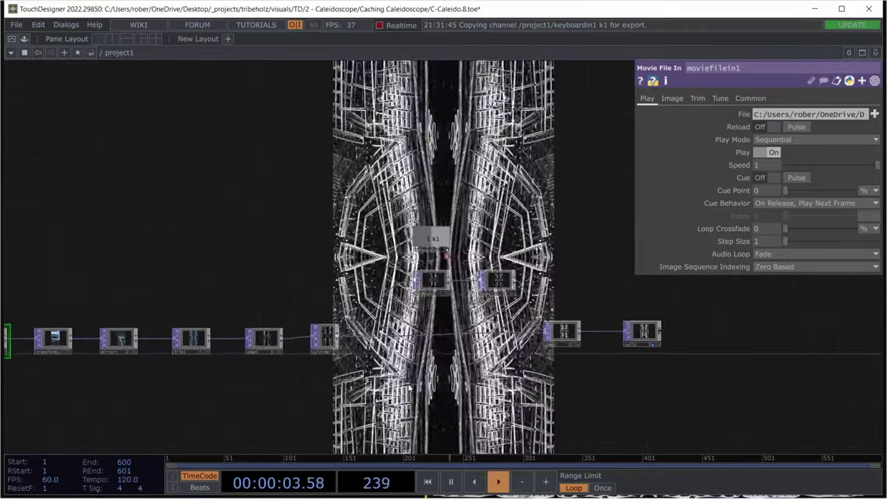
pyautogui.moveTo(234, 188); pyautogui.dragTo(328, 203)
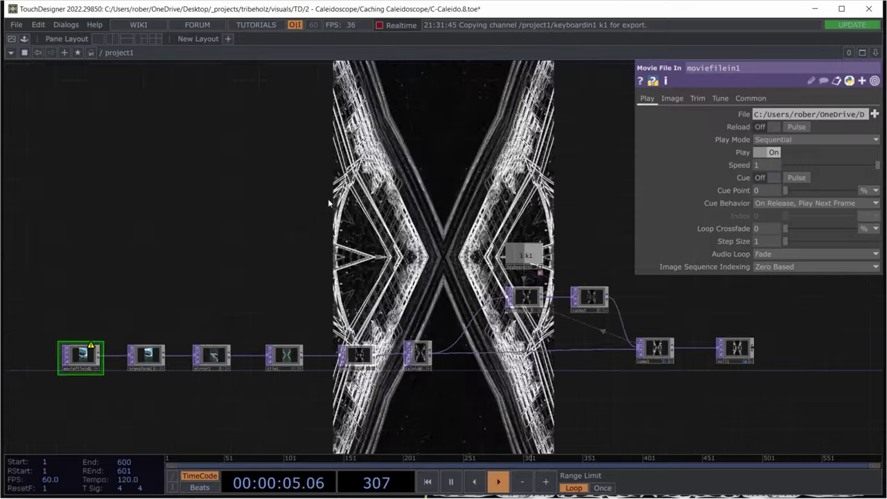
pyautogui.moveTo(494, 181); pyautogui.dragTo(466, 185)
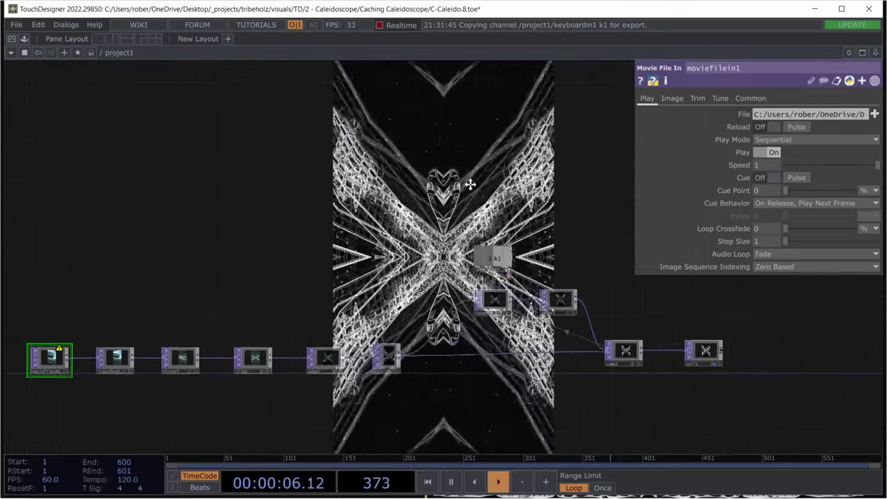